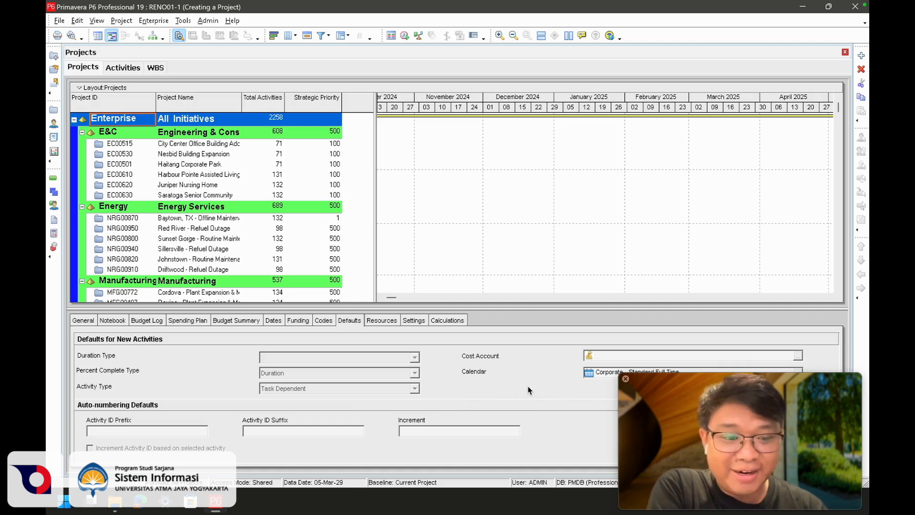
# Step: Switch to the 1-7 Assigning Calendars practice PDF and read its Creating Calendars overview and dialog illustration
pyautogui.moveTo(157, 283); pyautogui.dragTo(333, 282)
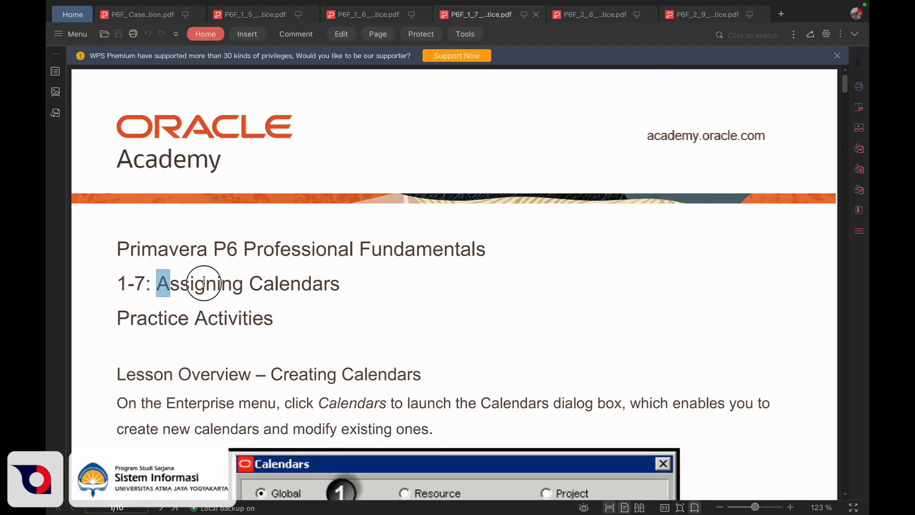
pyautogui.click(336, 287)
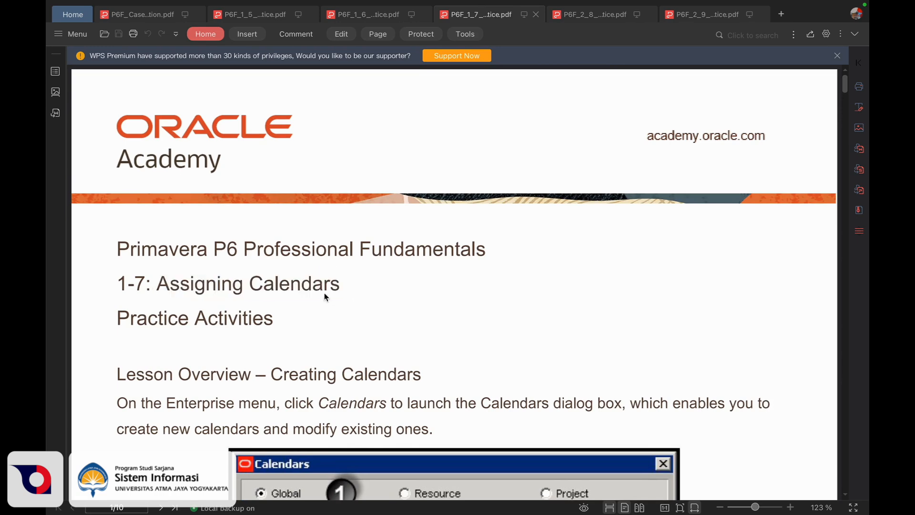
pyautogui.scroll(-8, 301, 315)
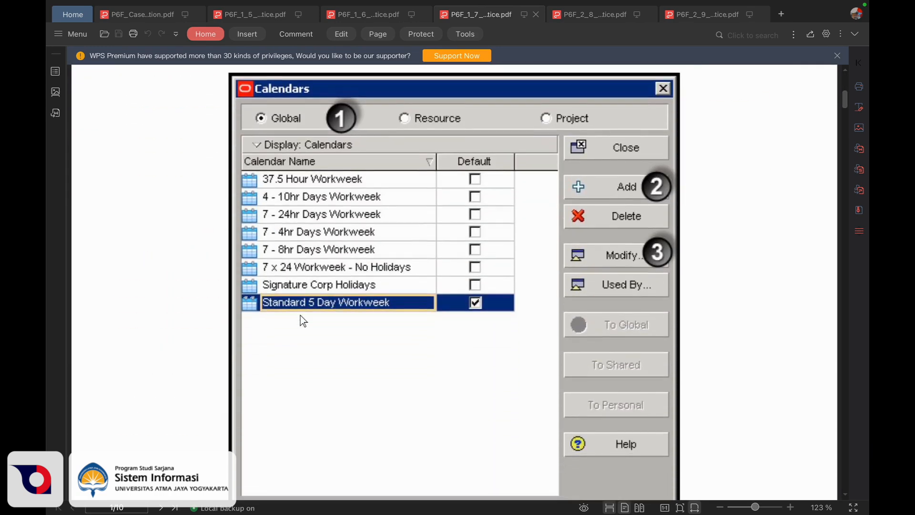
pyautogui.scroll(1, 300, 315)
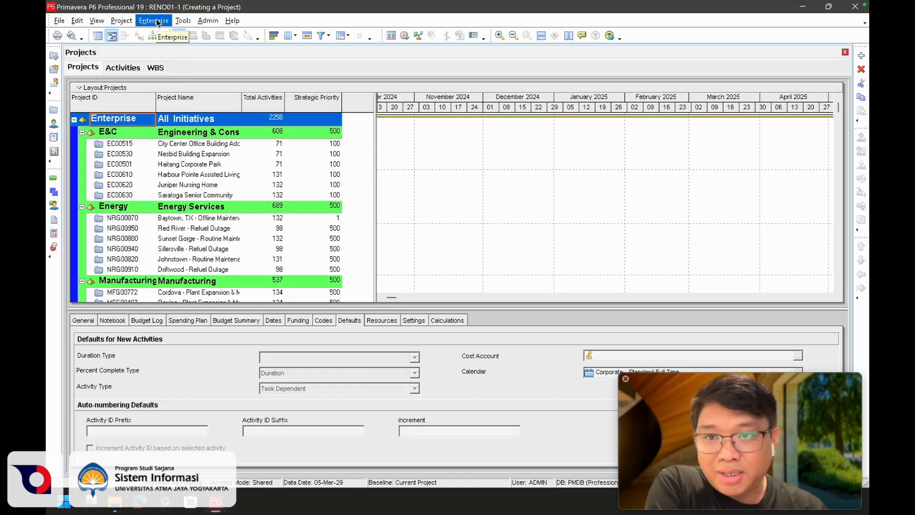
# Step: Open the enterprise Calendars dialog in Primavera P6 and compare it with the illustration in the practice PDF
pyautogui.click(157, 22)
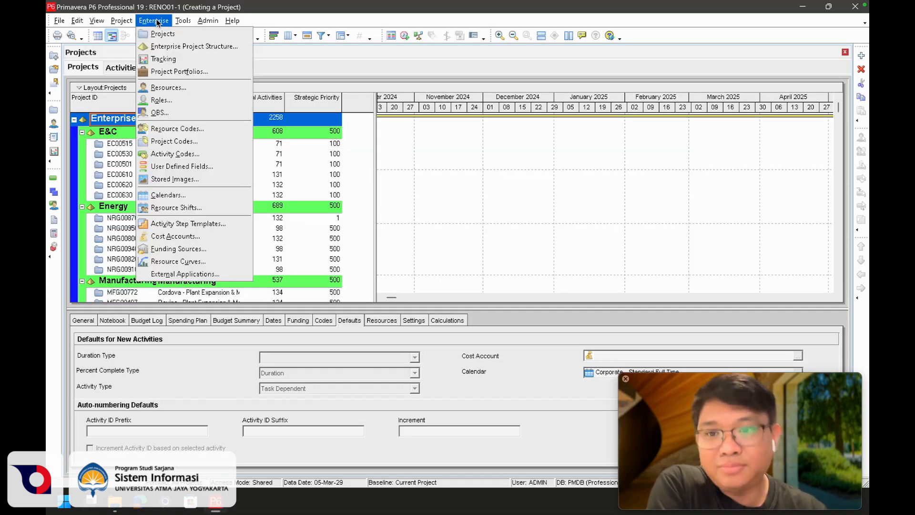
pyautogui.click(169, 195)
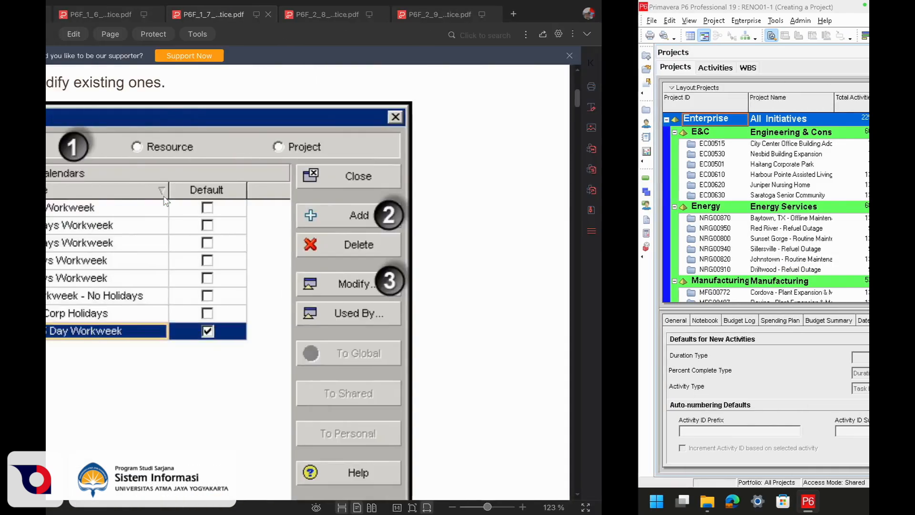
pyautogui.scroll(3, 269, 243)
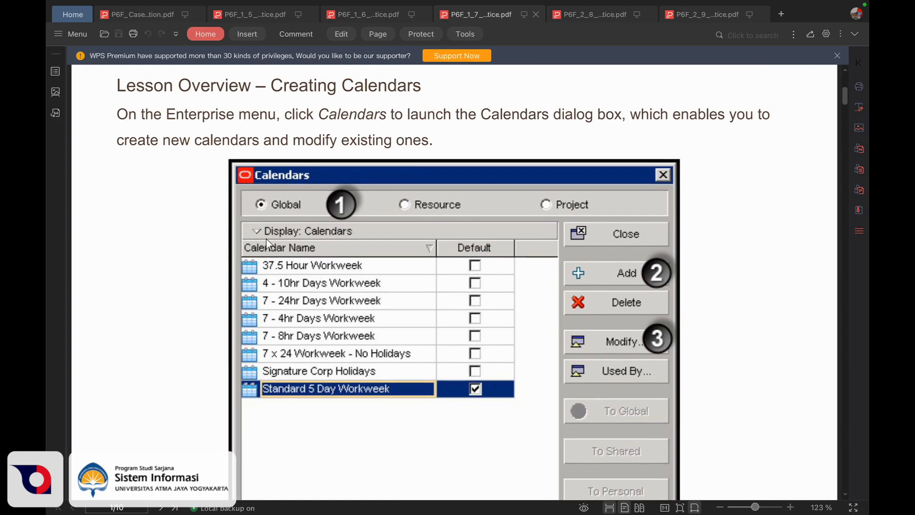
pyautogui.scroll(-1, 269, 244)
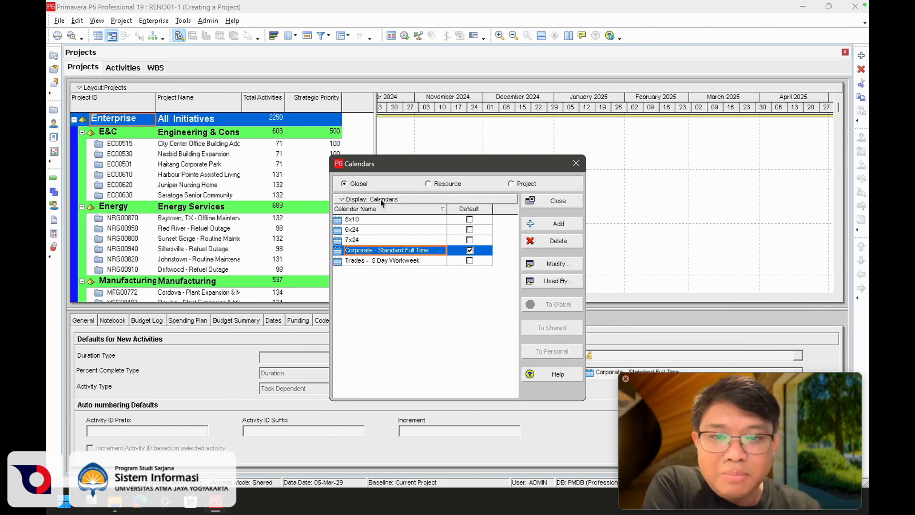
# Step: Review the Resource and Project calendar lists, including the Information Technology Group calendar, and return to the Global list
pyautogui.click(435, 185)
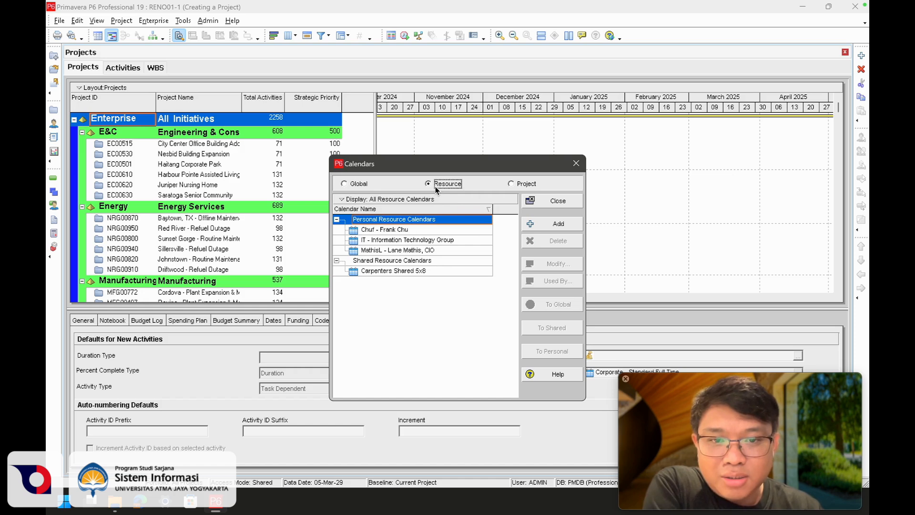
pyautogui.click(523, 189)
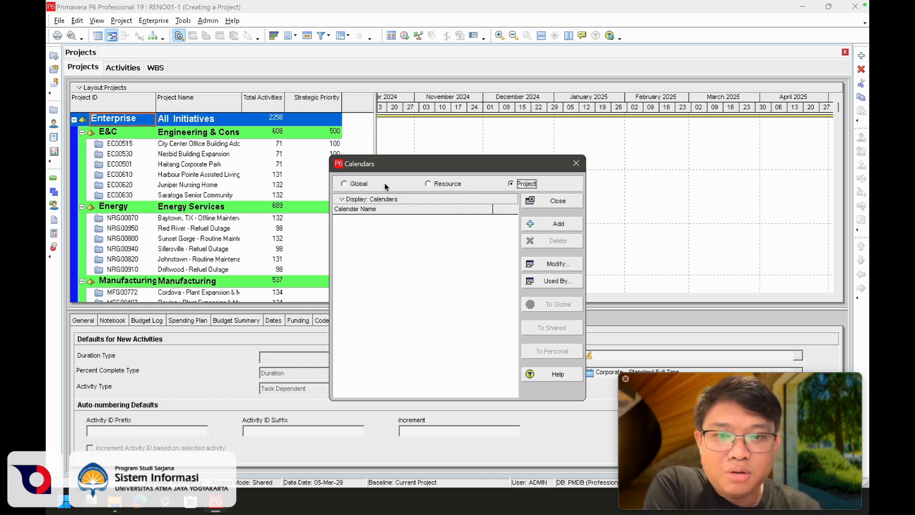
pyautogui.click(354, 184)
pyautogui.click(387, 279)
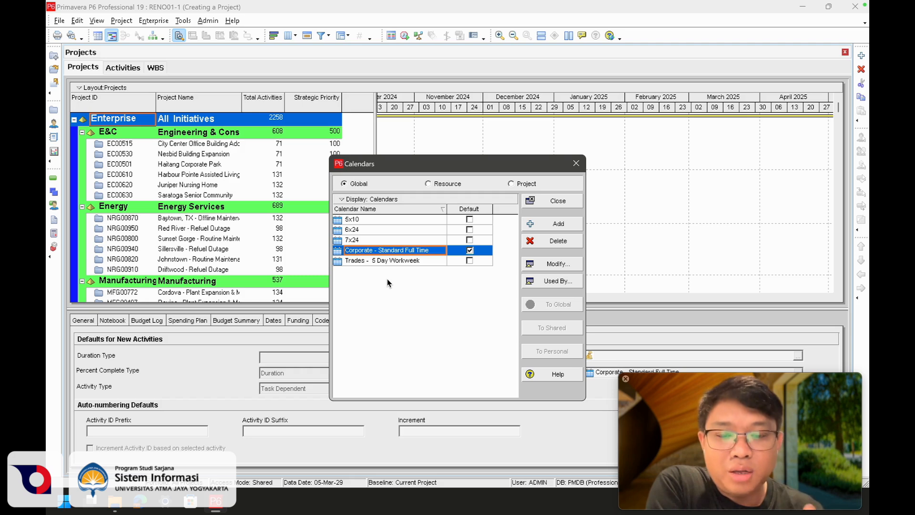
pyautogui.click(447, 184)
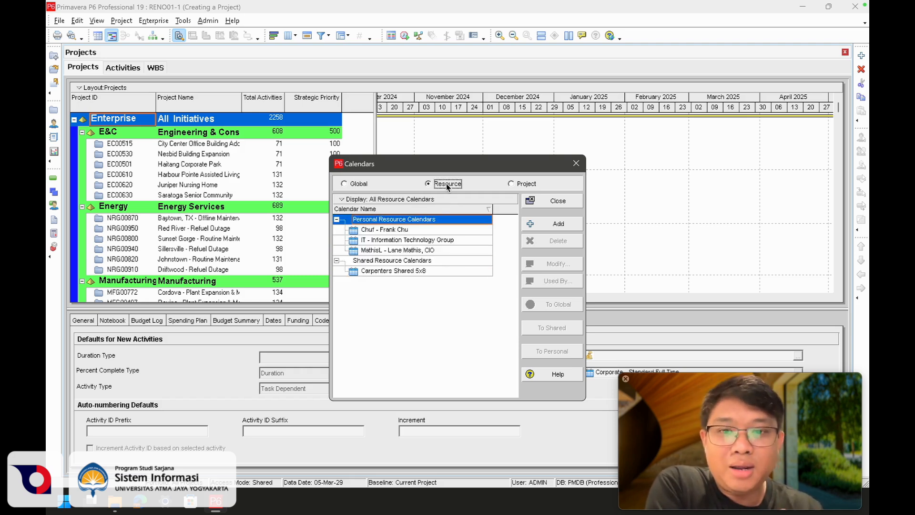
pyautogui.click(427, 240)
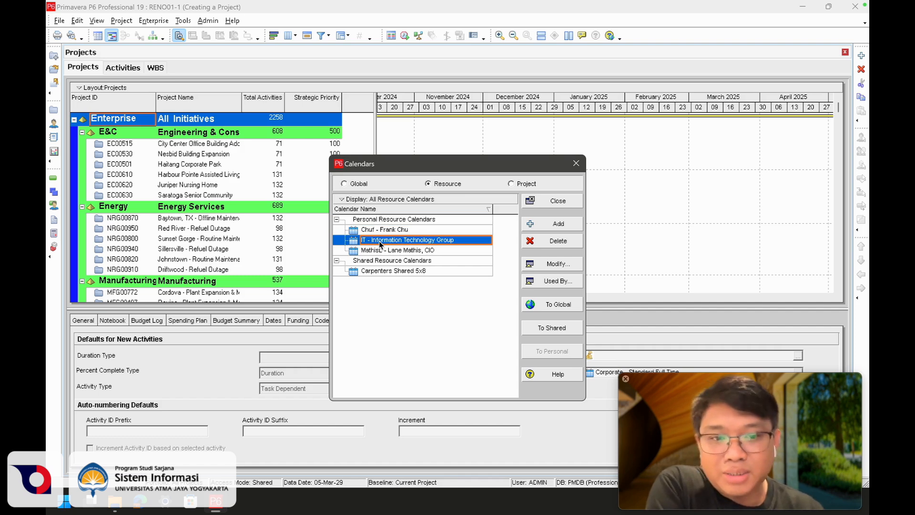
pyautogui.click(512, 183)
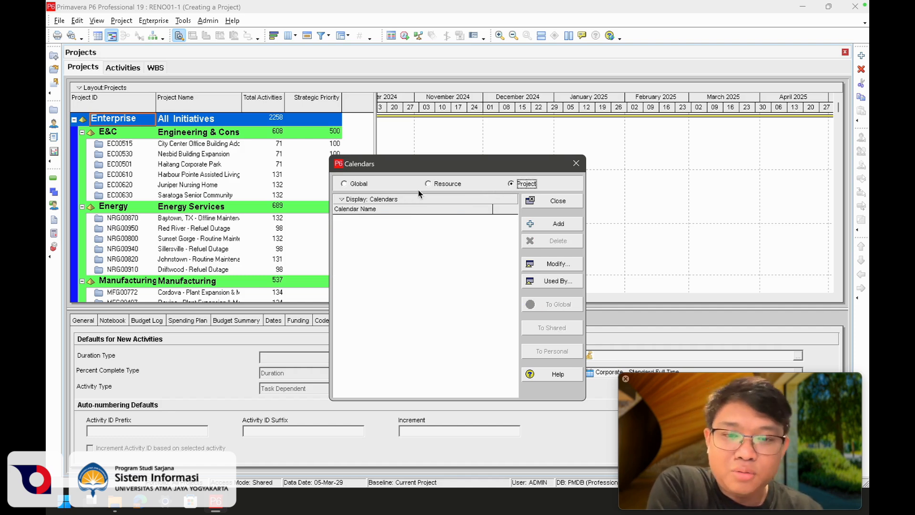
pyautogui.click(359, 185)
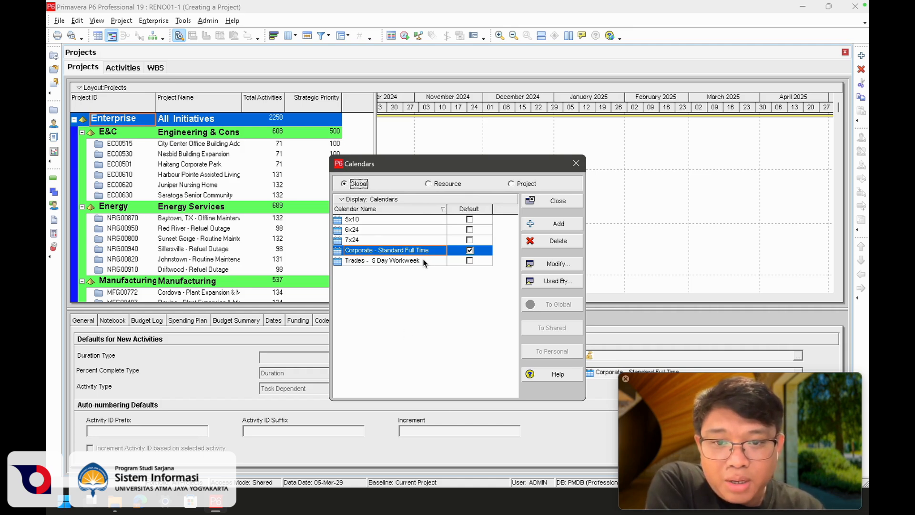
# Step: Go through the global calendars and open Corporate - Standard Full Time for modification
pyautogui.click(390, 221)
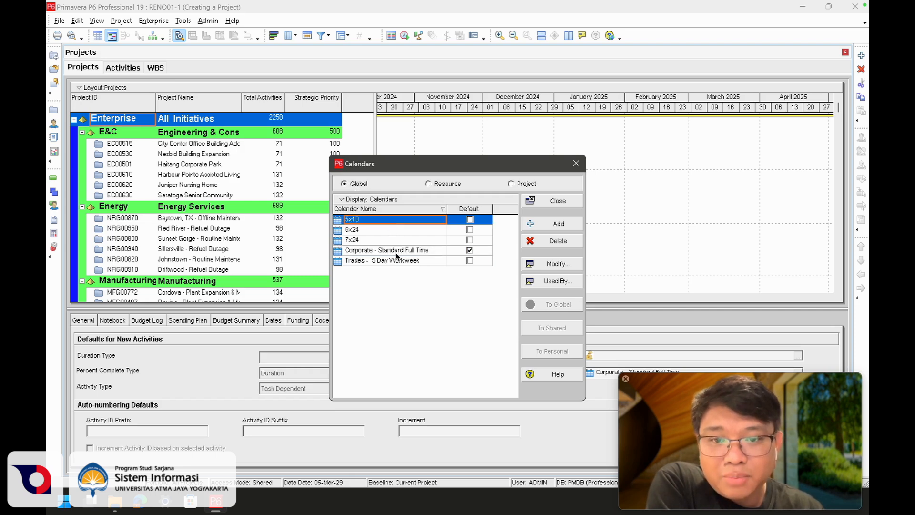
pyautogui.click(358, 242)
pyautogui.press('Up')
pyautogui.press('Up')
pyautogui.press('Down')
pyautogui.press('Down')
pyautogui.press('Down')
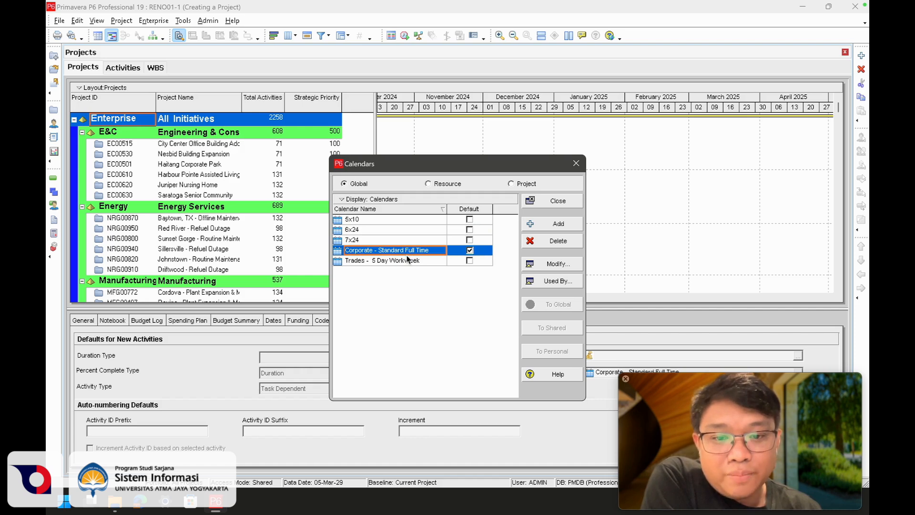
pyautogui.click(373, 266)
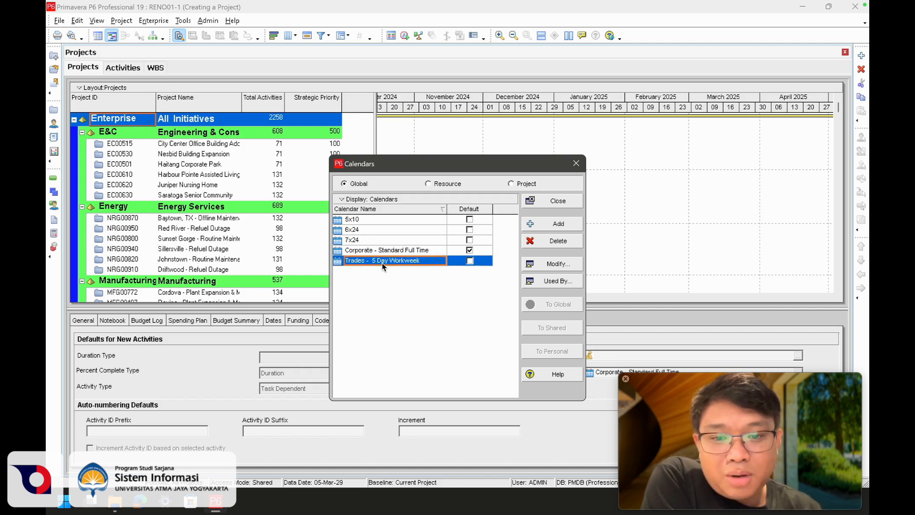
pyautogui.click(406, 251)
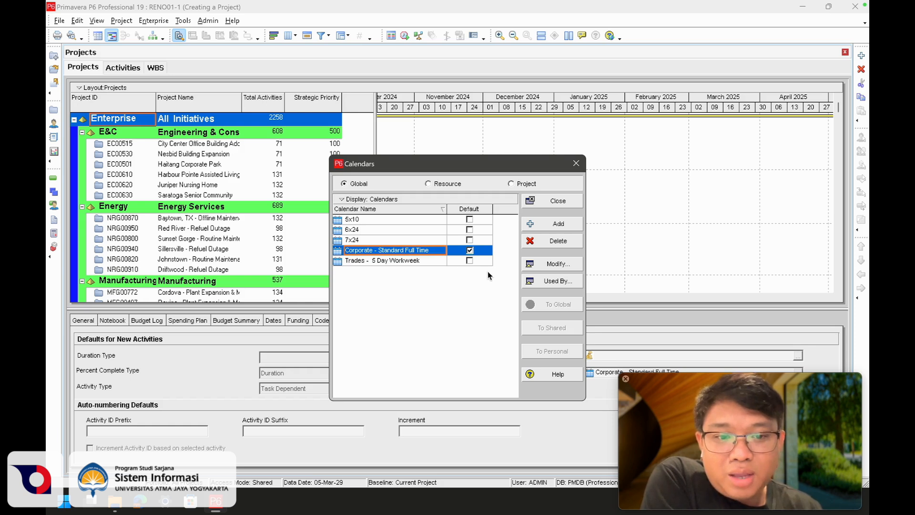
pyautogui.click(537, 265)
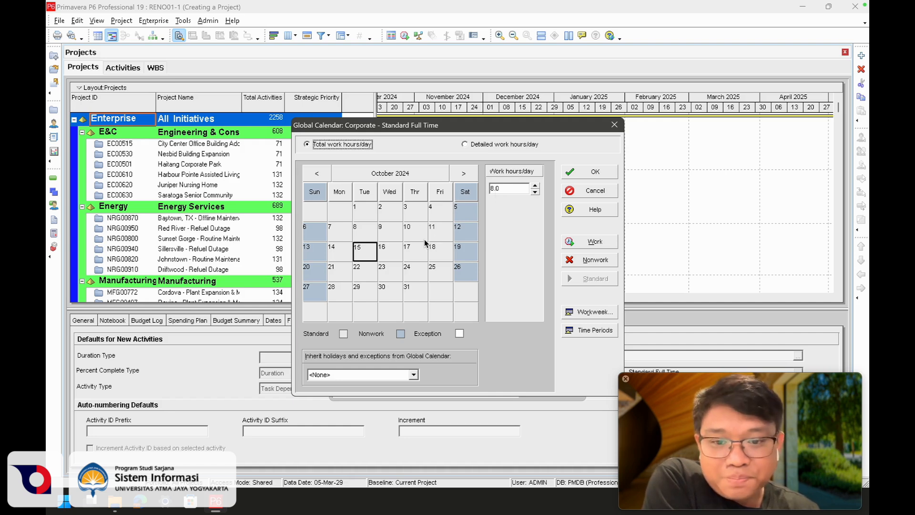
# Step: Inspect the total work hours per day for several October 2024 weekdays and Saturdays in the calendar
pyautogui.click(338, 234)
pyautogui.click(359, 235)
pyautogui.click(391, 236)
pyautogui.click(473, 233)
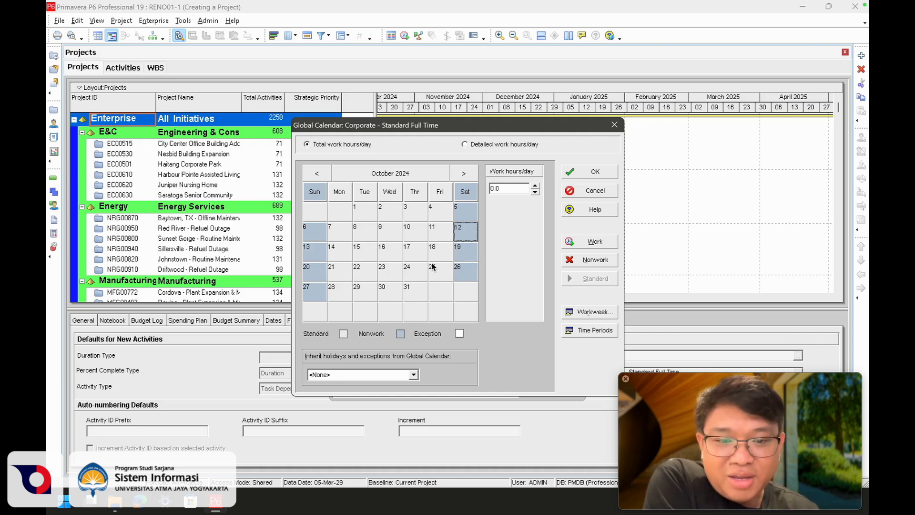
pyautogui.click(466, 253)
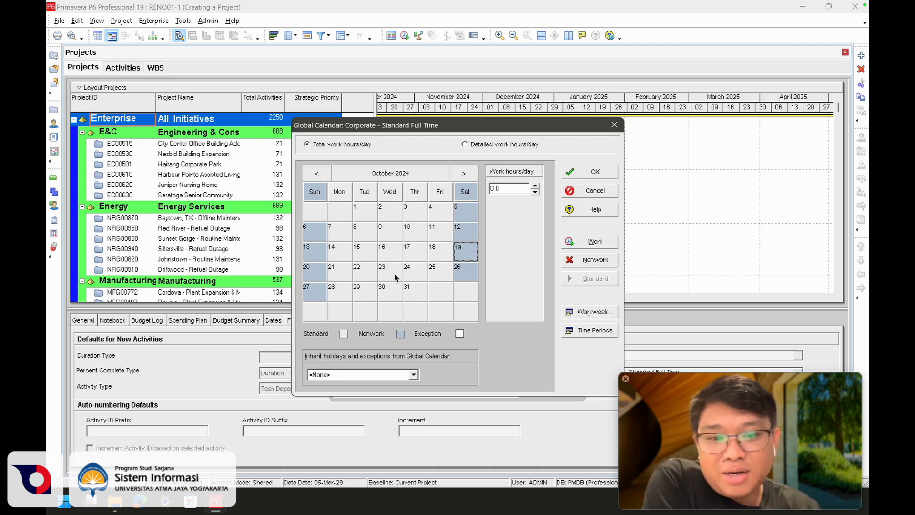
pyautogui.click(415, 269)
pyautogui.click(420, 251)
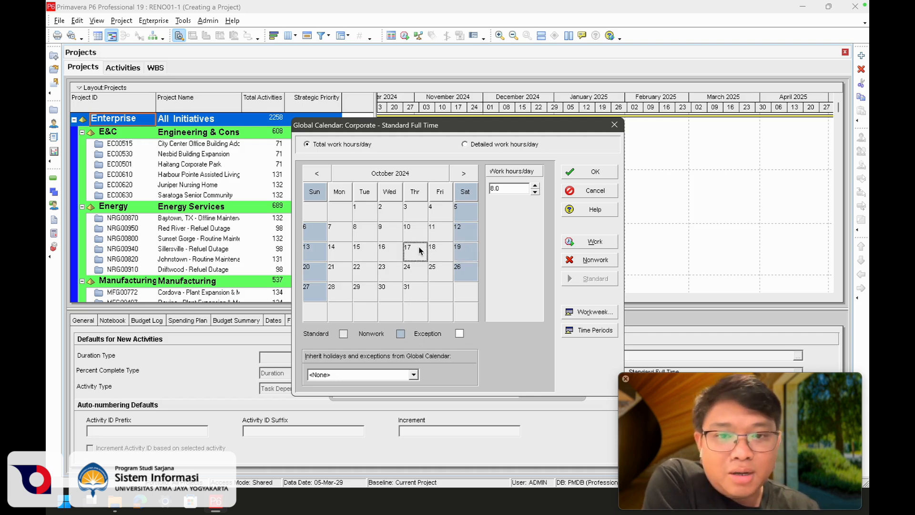
pyautogui.click(411, 240)
pyautogui.click(389, 241)
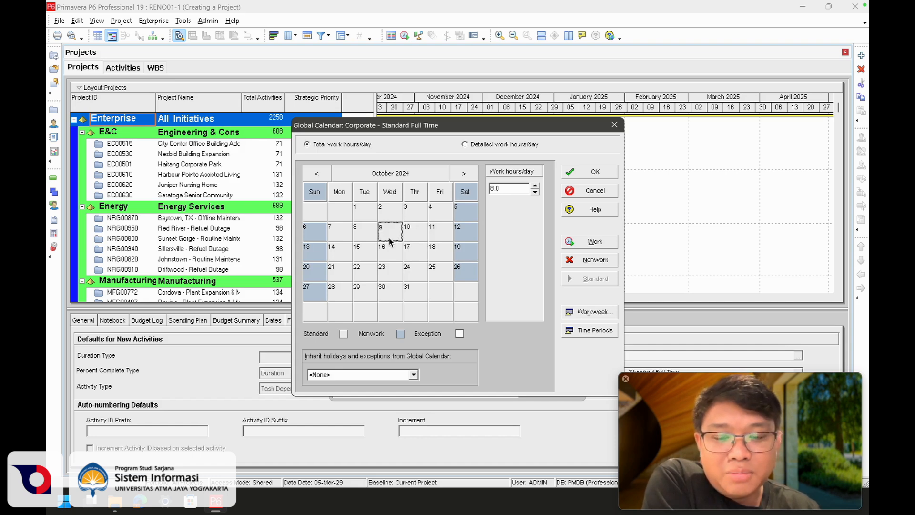
pyautogui.click(395, 256)
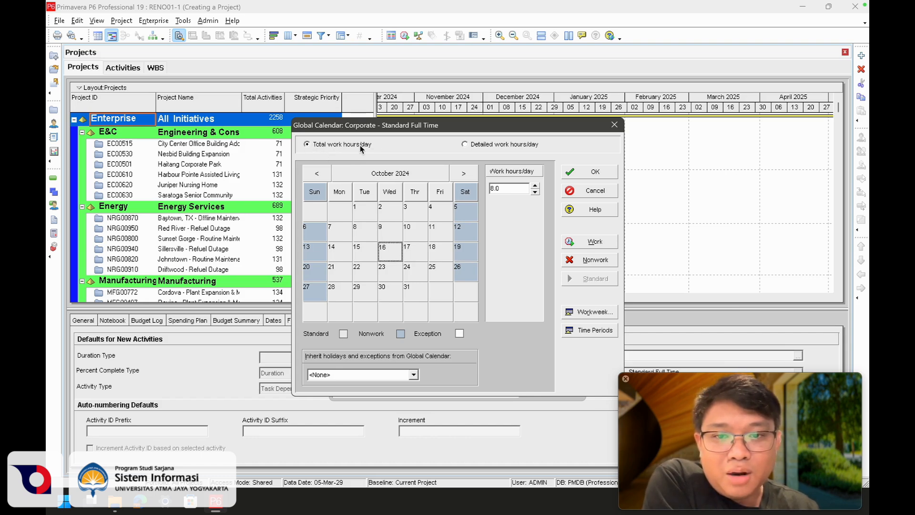
# Step: Switch to detailed work hours, and try October 16's 8:00–8:30 slot as nonwork before restoring it to work
pyautogui.click(473, 145)
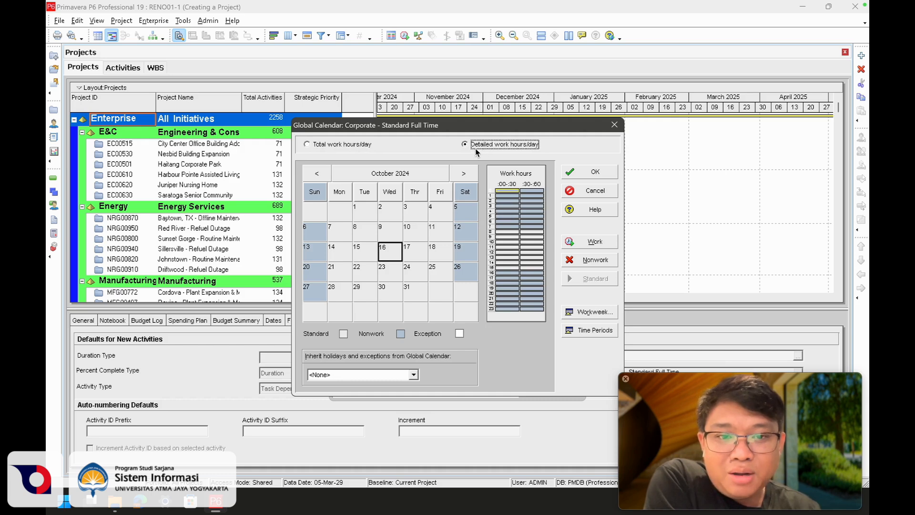
pyautogui.click(513, 232)
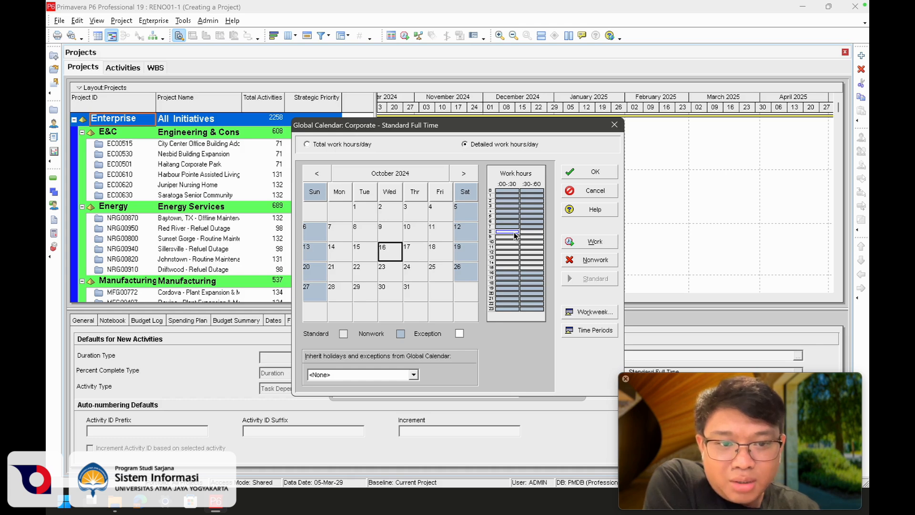
pyautogui.click(573, 262)
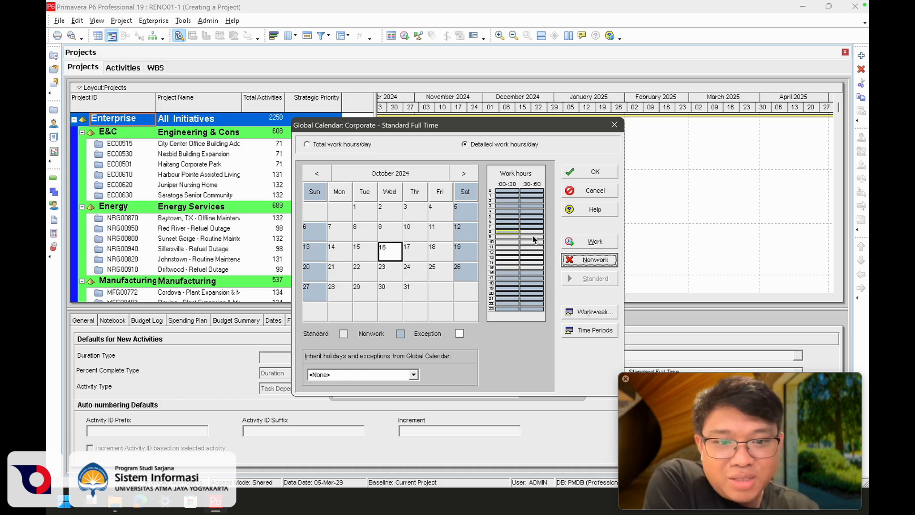
pyautogui.click(576, 243)
pyautogui.click(496, 253)
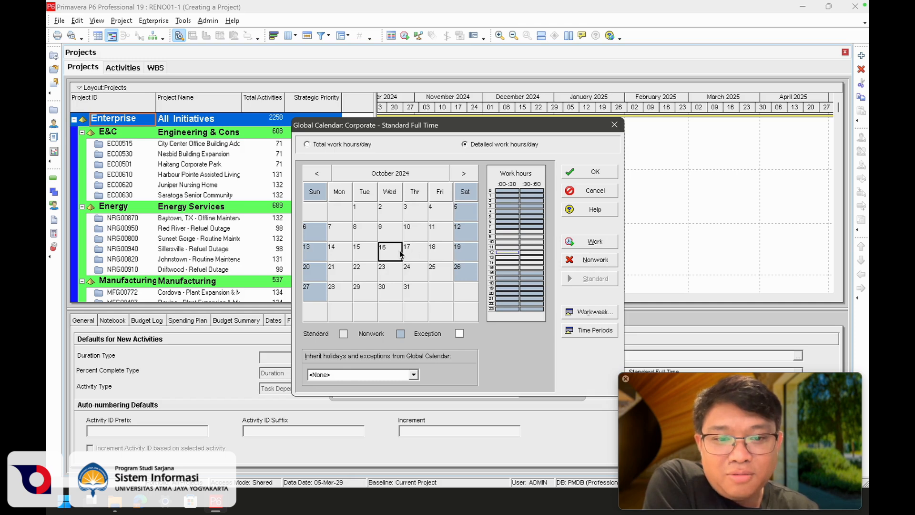
pyautogui.click(512, 238)
pyautogui.click(513, 233)
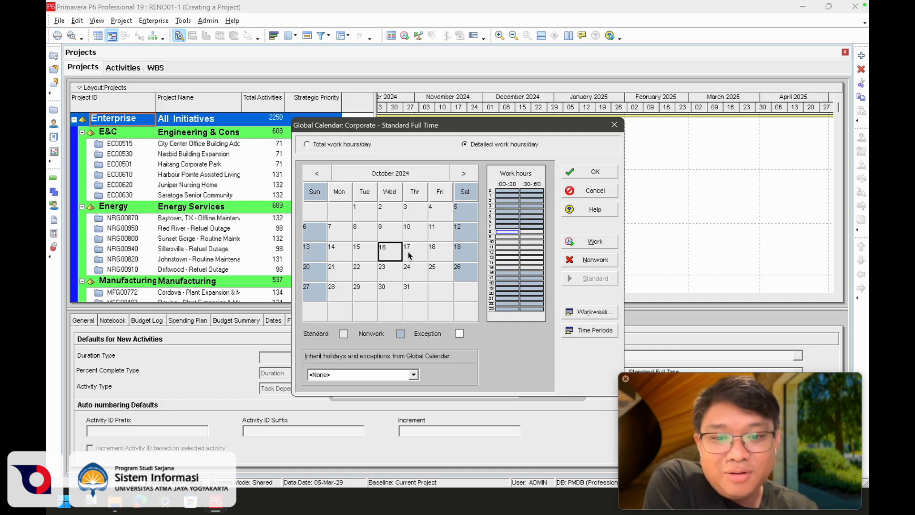
# Step: Try marking October 15, 2024 as a nonwork day and set it back to a work day
pyautogui.click(370, 253)
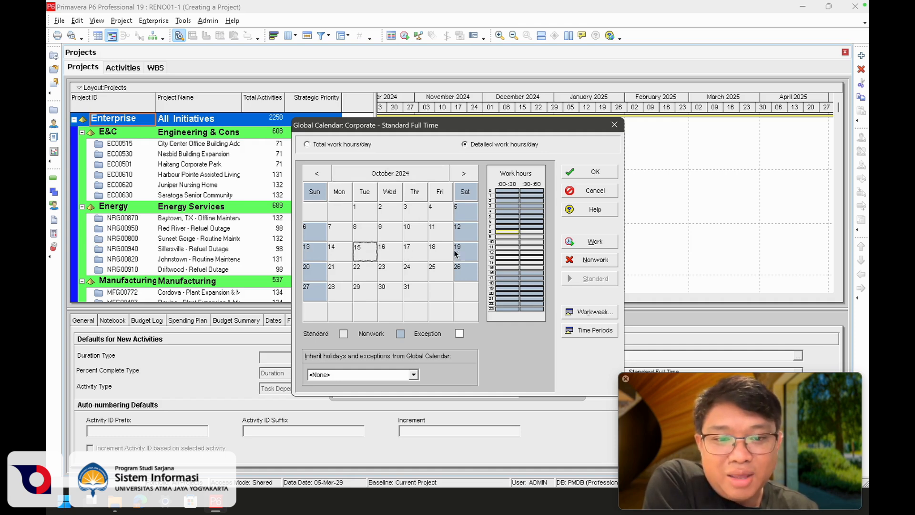
pyautogui.click(589, 260)
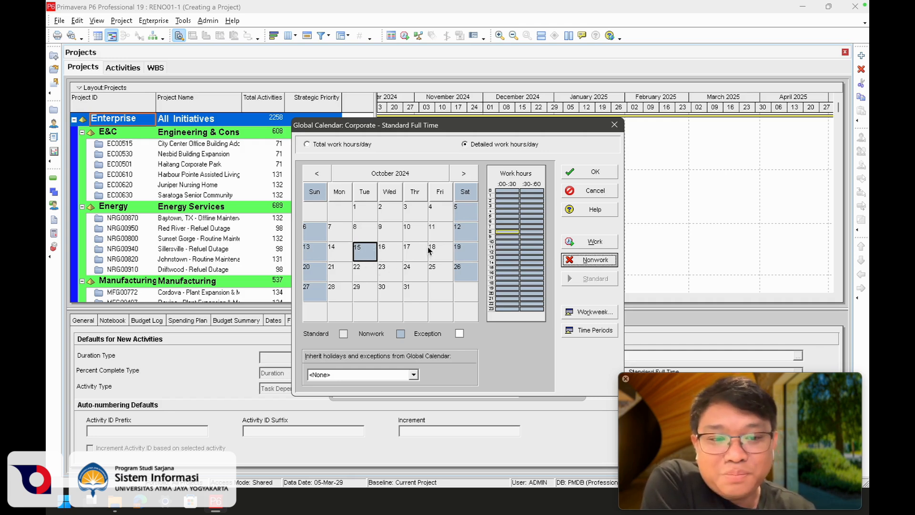
pyautogui.click(591, 245)
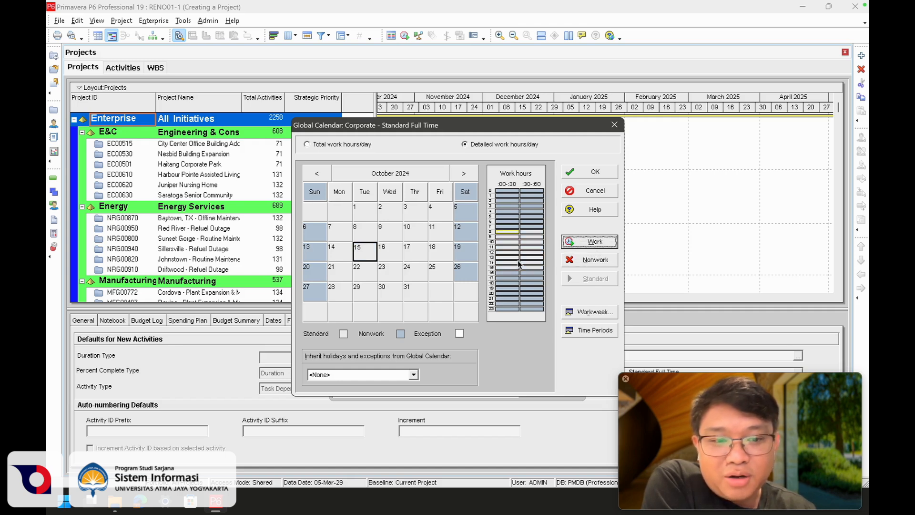
pyautogui.click(373, 270)
pyautogui.click(372, 255)
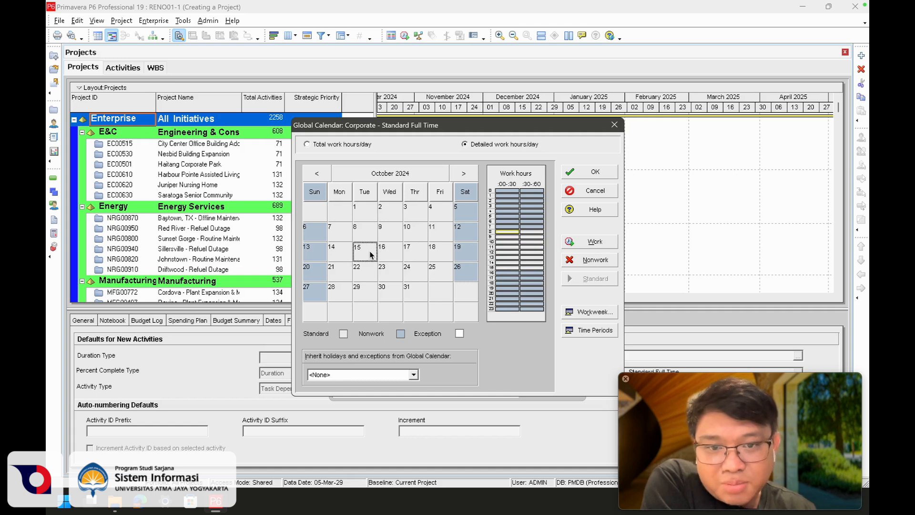
# Step: Advance the calendar view to January 2025
pyautogui.click(464, 173)
pyautogui.click(463, 173)
pyautogui.click(463, 173)
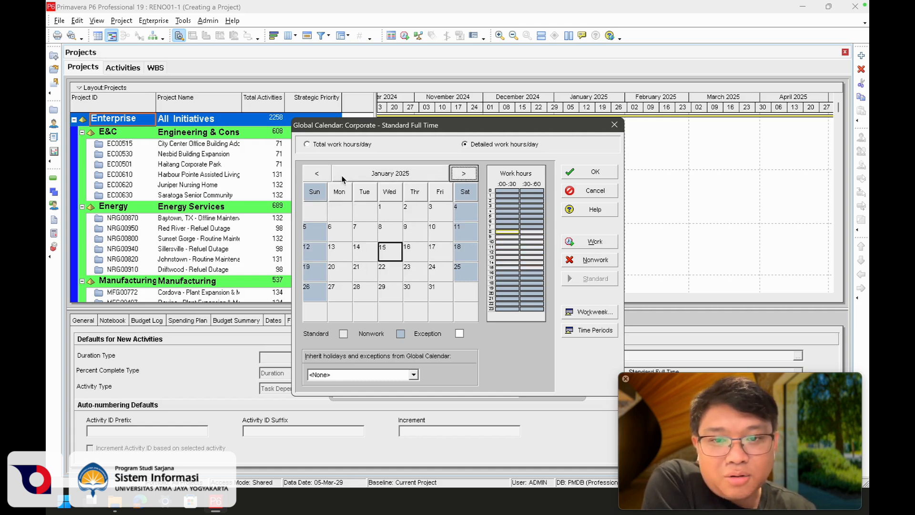
# Step: Mark January 1, 2025 as a nonwork day in the Corporate - Standard Full Time calendar
pyautogui.click(390, 213)
pyautogui.click(593, 261)
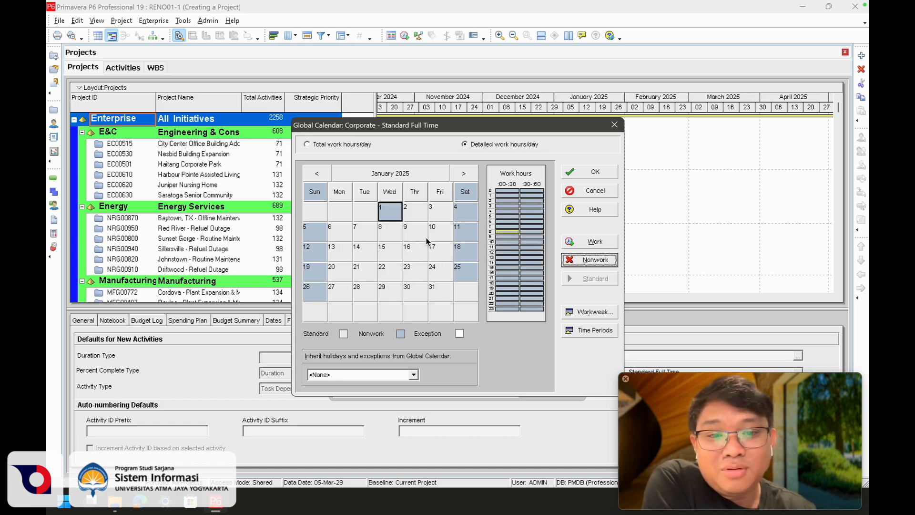
pyautogui.click(421, 212)
pyautogui.click(392, 212)
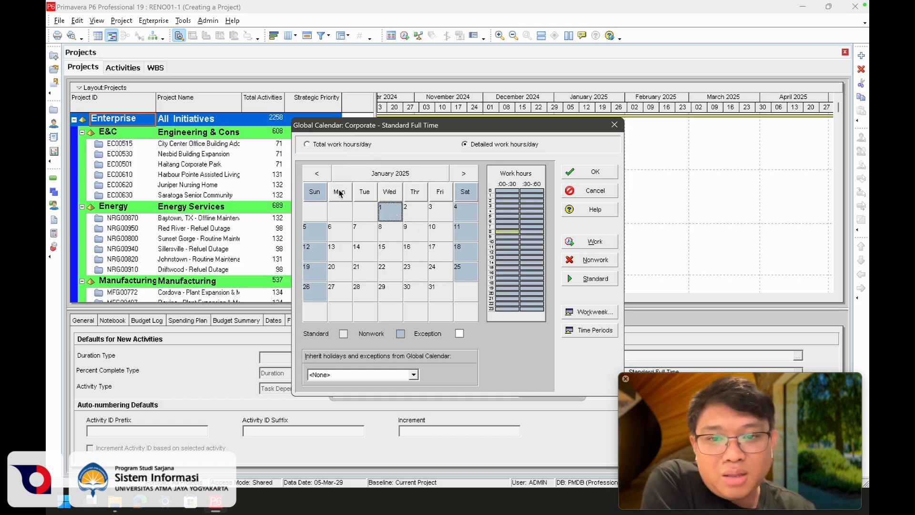
# Step: Return to October 2024 and examine the detailed work hours of the weekdays and Saturday in the October 7–12 week
pyautogui.click(316, 173)
pyautogui.click(317, 173)
pyautogui.click(317, 173)
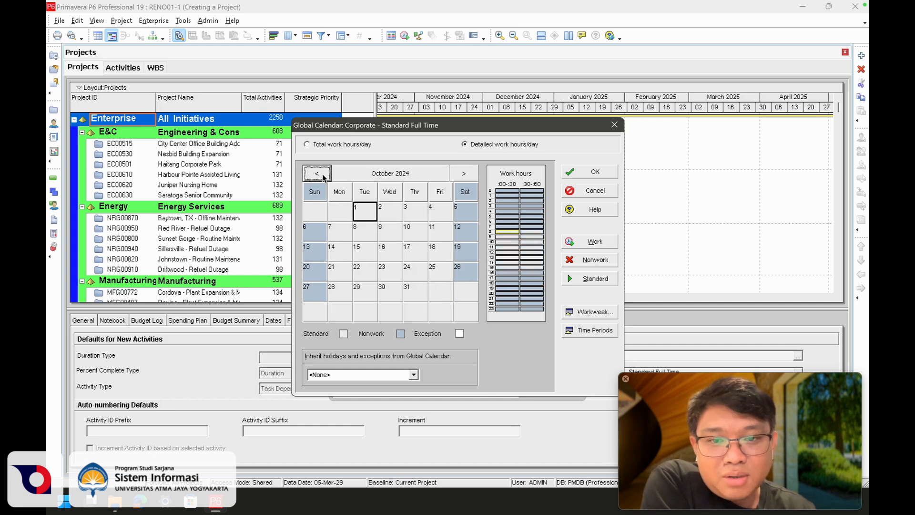
pyautogui.click(381, 239)
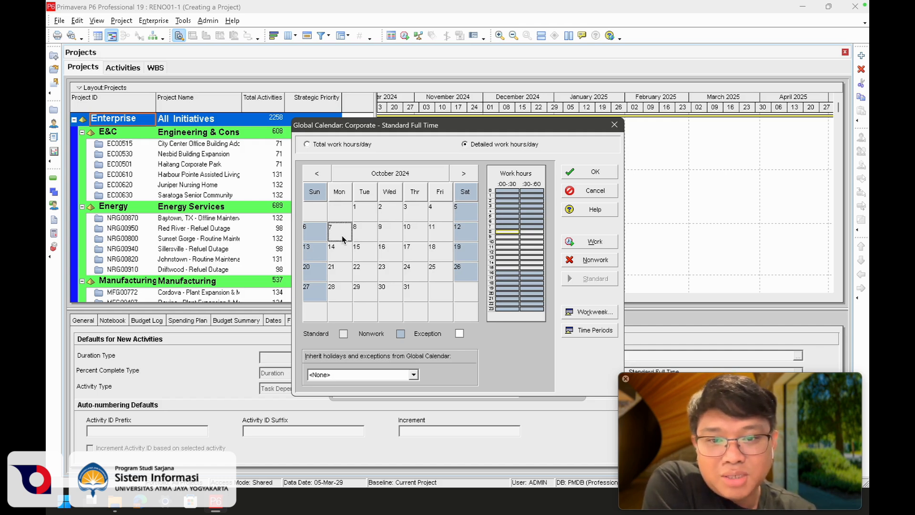
pyautogui.click(414, 235)
pyautogui.click(436, 235)
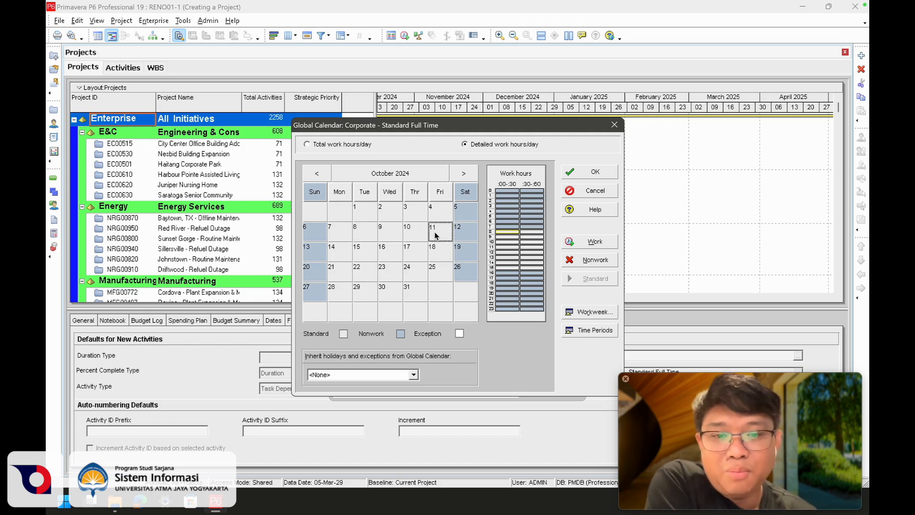
pyautogui.click(461, 236)
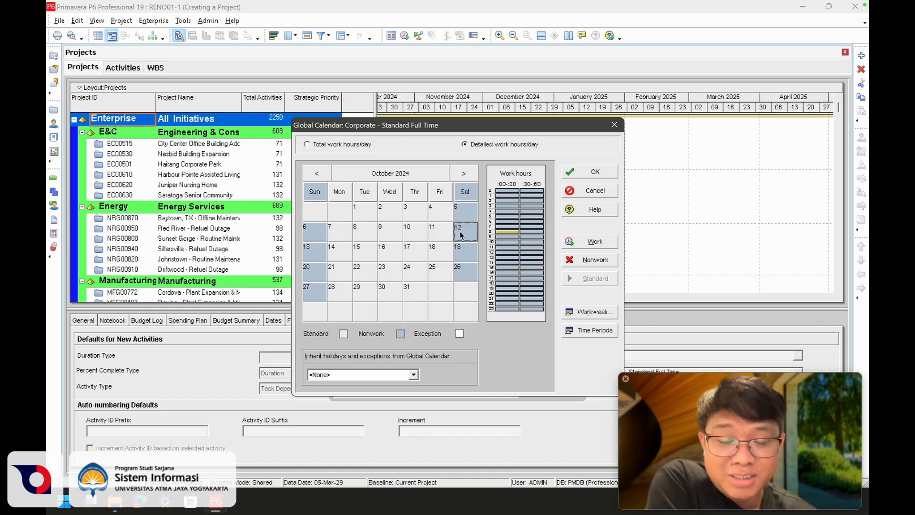
pyautogui.click(348, 232)
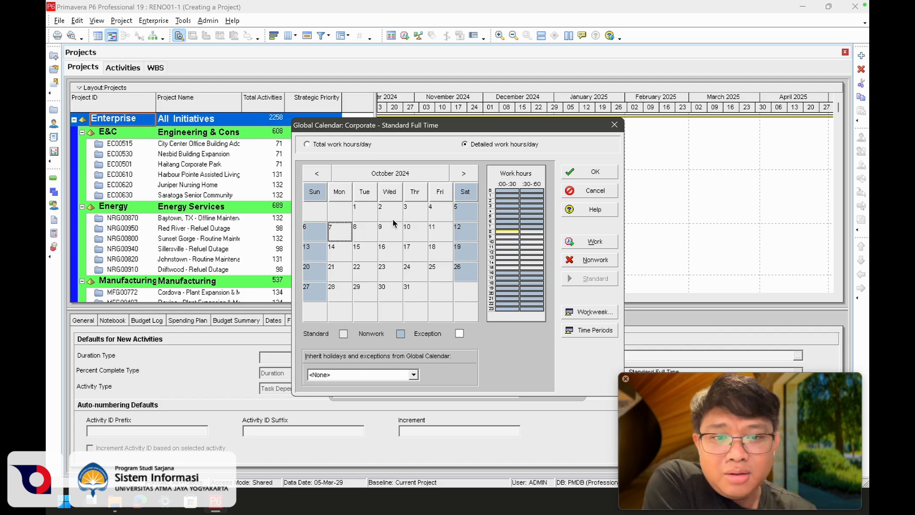
# Step: Switch to total work hours per day and set the standard workweek to 7 hours Monday through Friday and 5 hours on Saturday
pyautogui.click(354, 146)
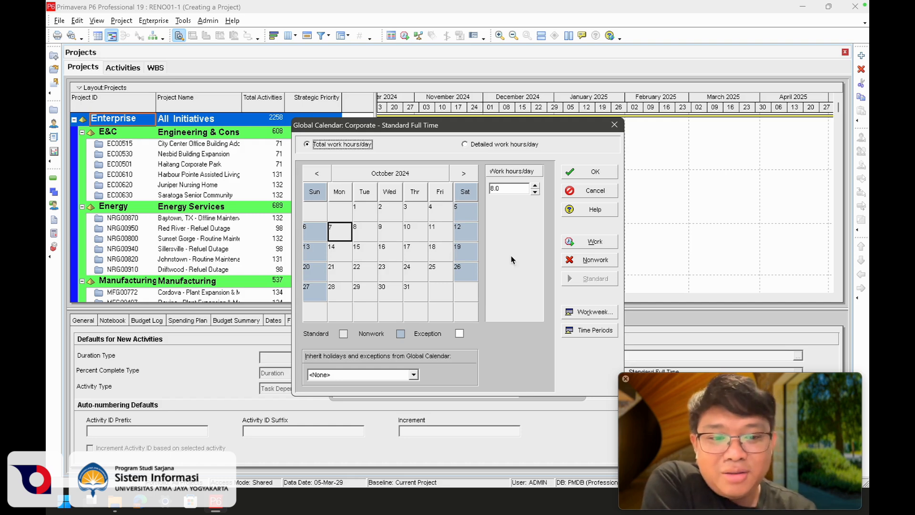
pyautogui.click(585, 312)
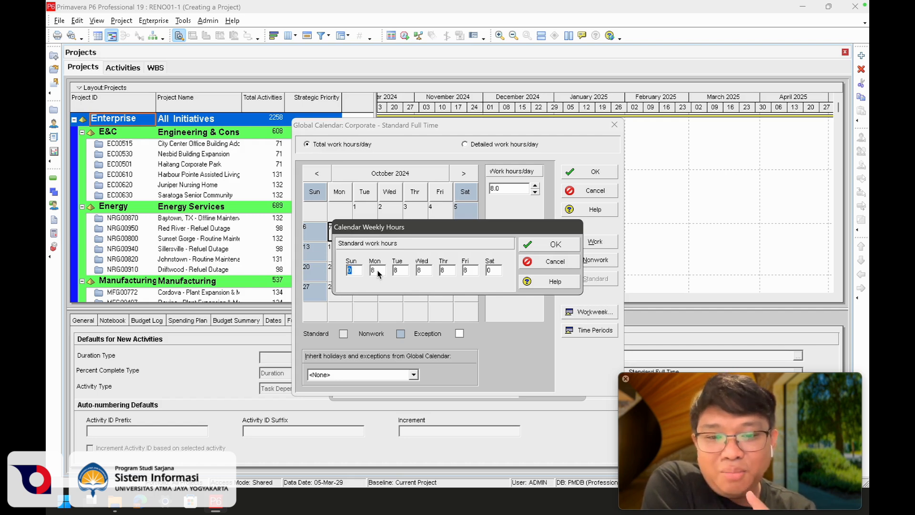
pyautogui.press('Tab')
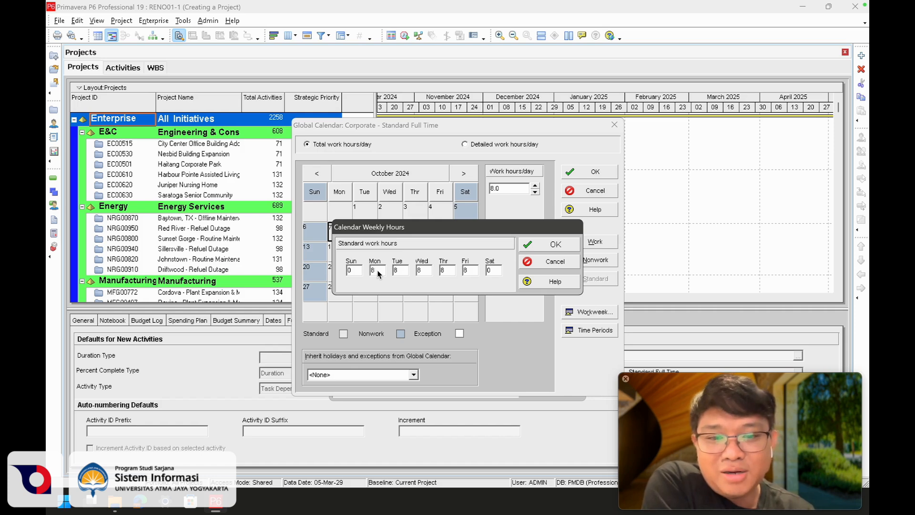
pyautogui.write('7')
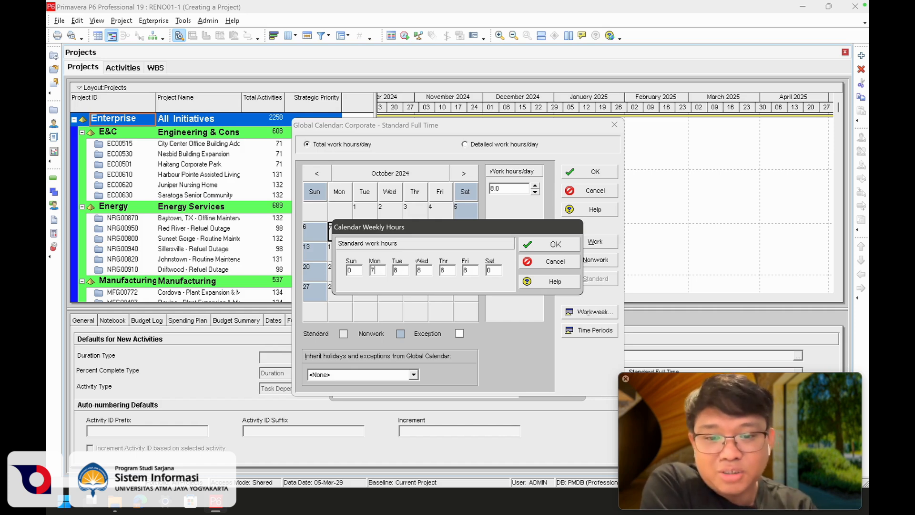
pyautogui.write('7')
pyautogui.press('Tab')
pyautogui.write('7')
pyautogui.press('Tab')
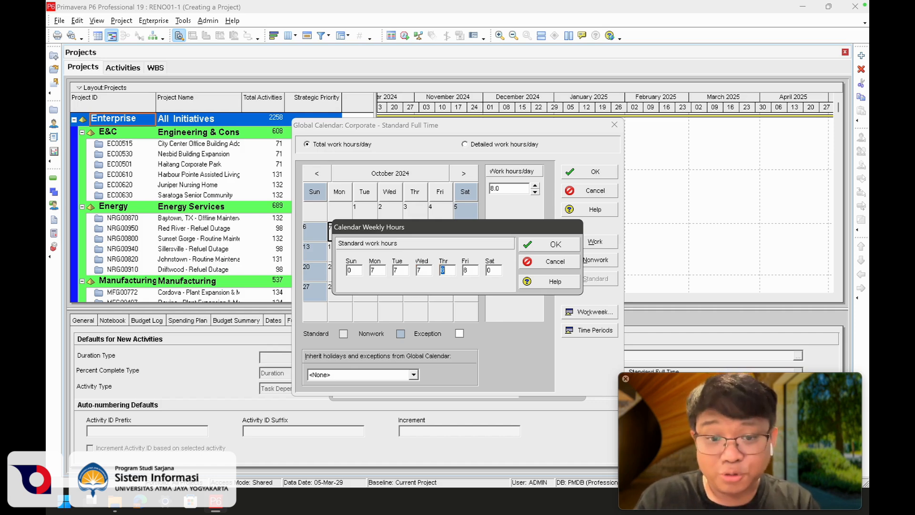
pyautogui.write('7')
pyautogui.press('Tab')
pyautogui.write('7')
pyautogui.press('Tab')
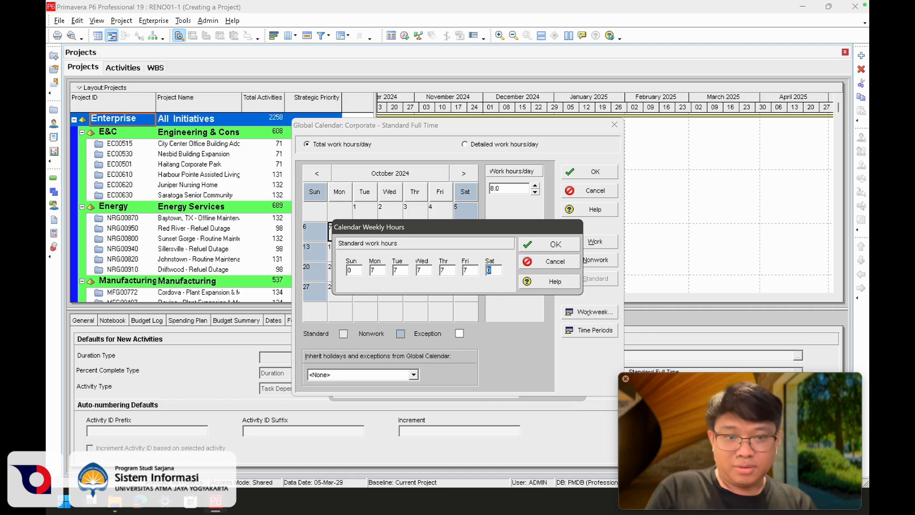
pyautogui.write('5')
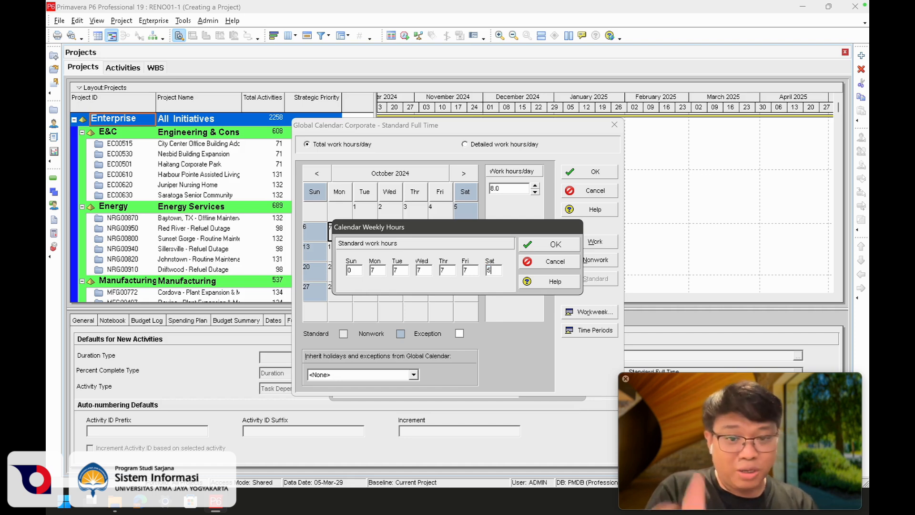
pyautogui.click(556, 245)
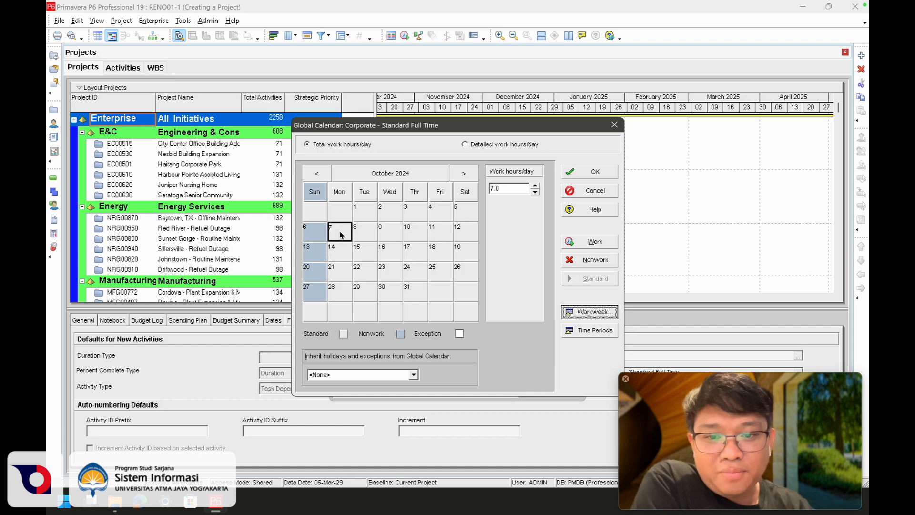
# Step: Check the total work hours for October 7–12, 2024 and save the changes to the calendar
pyautogui.click(361, 237)
pyautogui.click(379, 237)
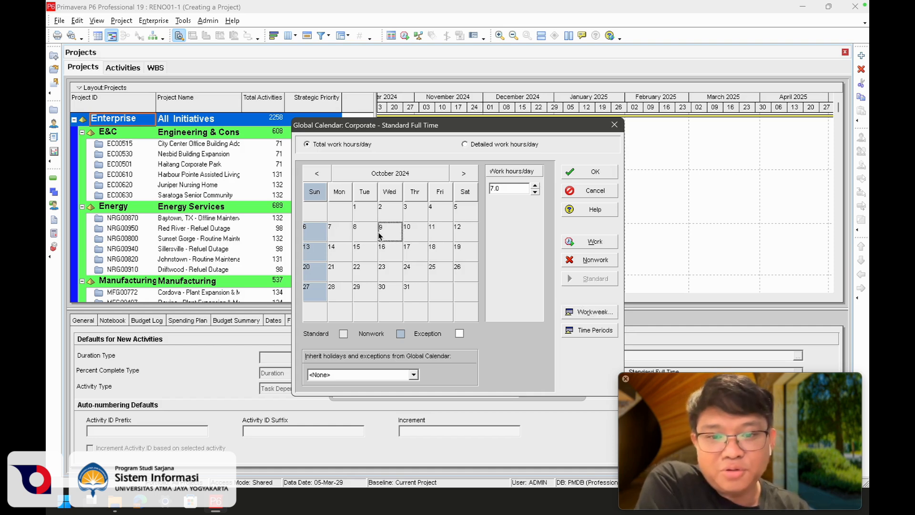
pyautogui.click(419, 233)
pyautogui.click(435, 236)
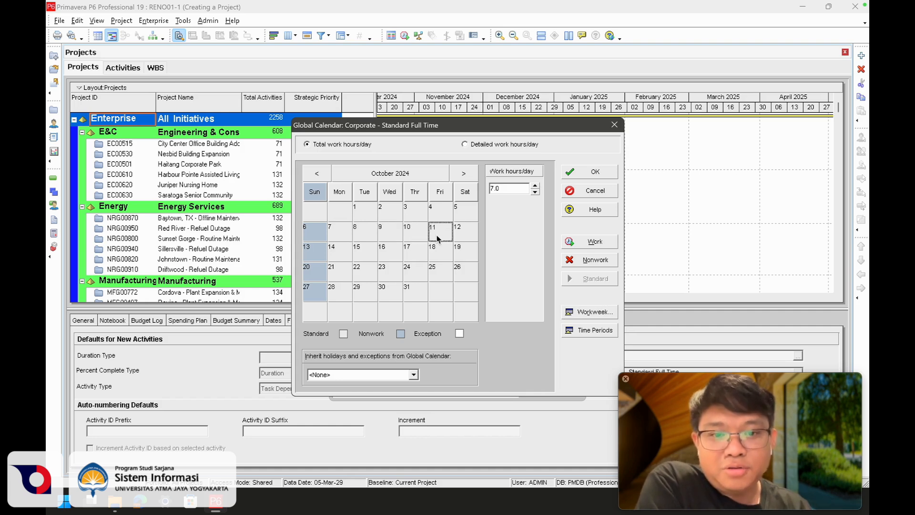
pyautogui.click(462, 233)
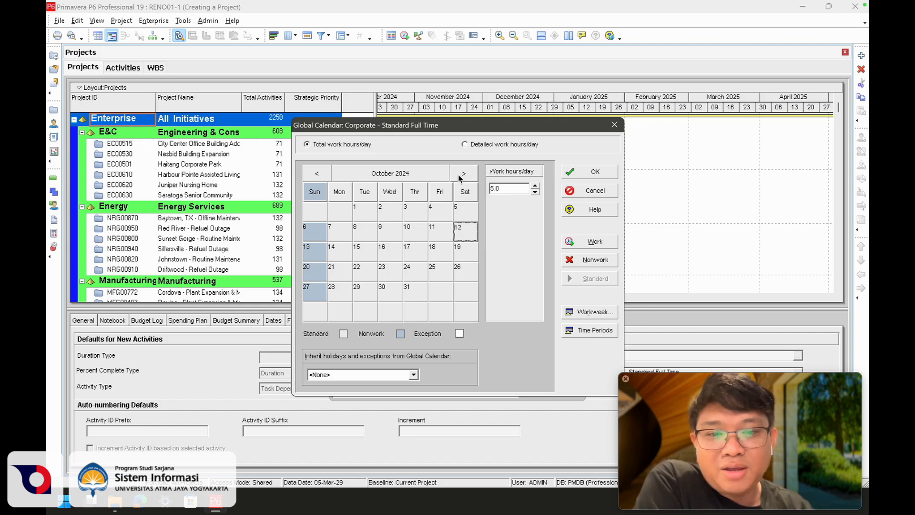
pyautogui.click(341, 238)
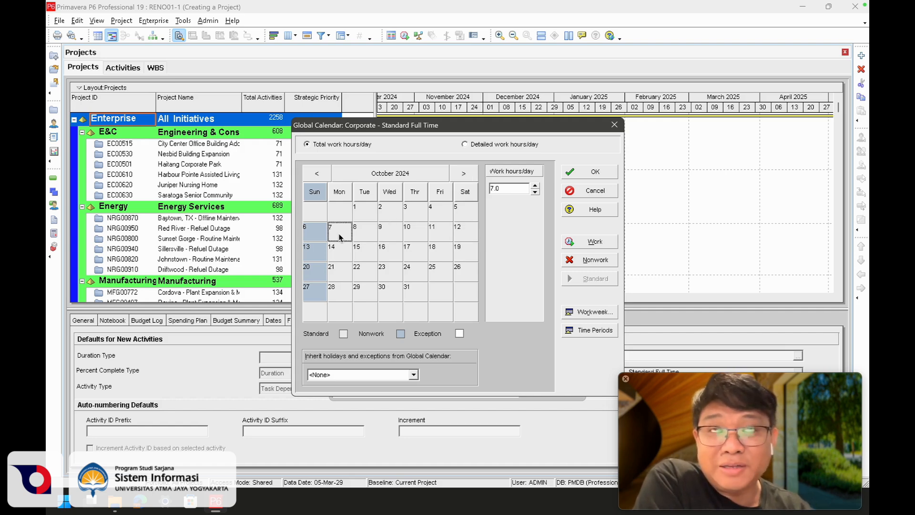
pyautogui.click(466, 232)
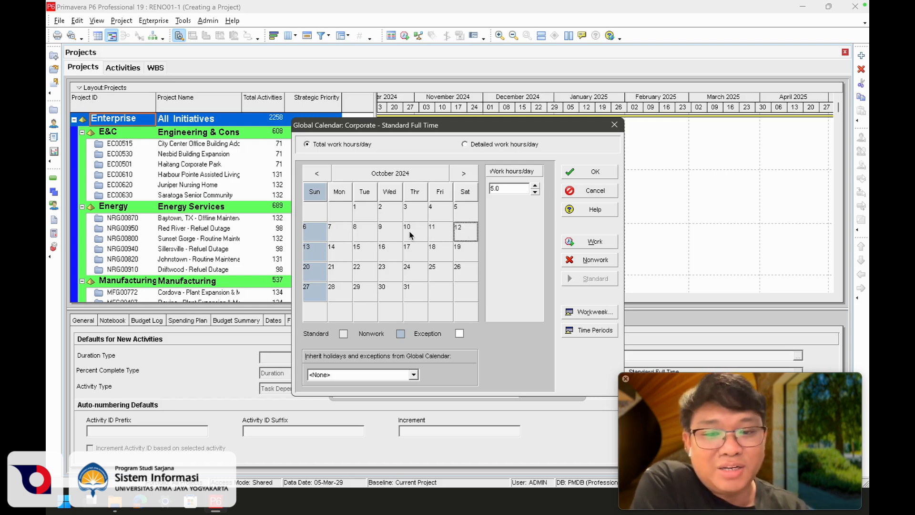
pyautogui.click(345, 233)
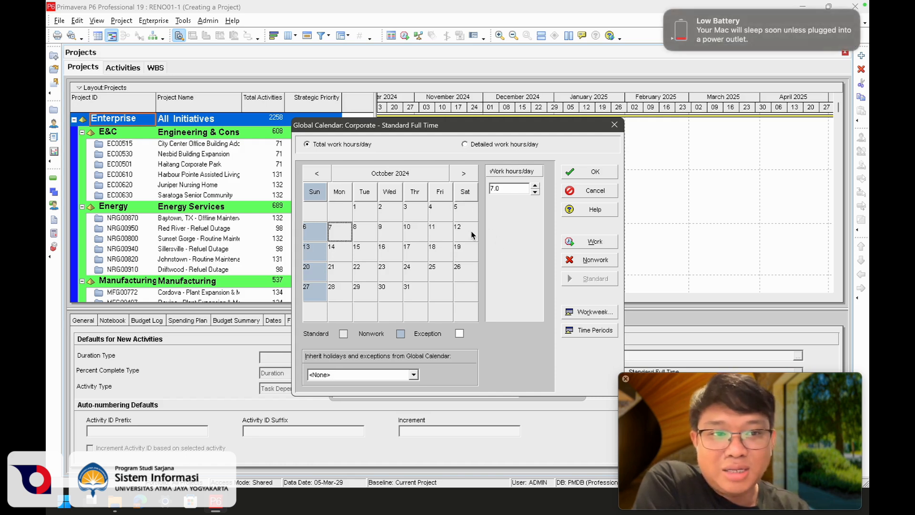
pyautogui.click(587, 173)
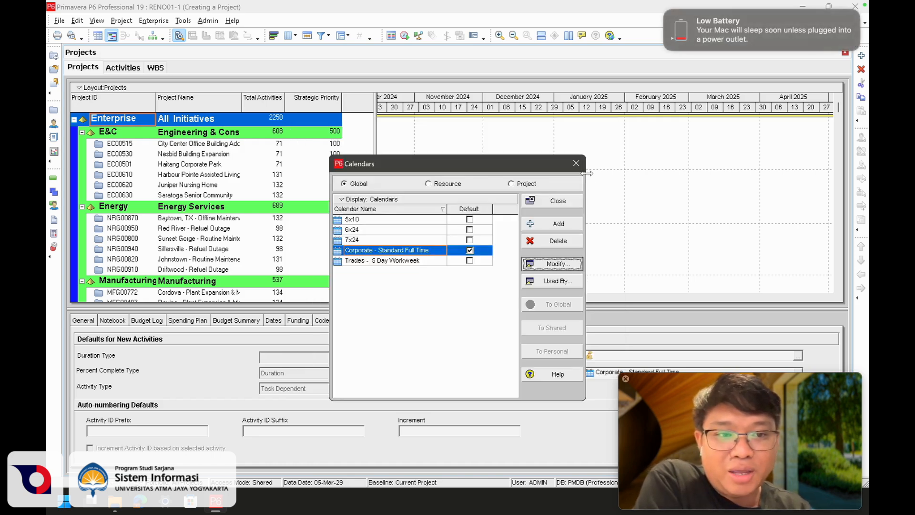
# Step: Add a global calendar copied from Corporate - Standard Full Time and name it 6 Day Workweek
pyautogui.click(493, 279)
pyautogui.click(546, 223)
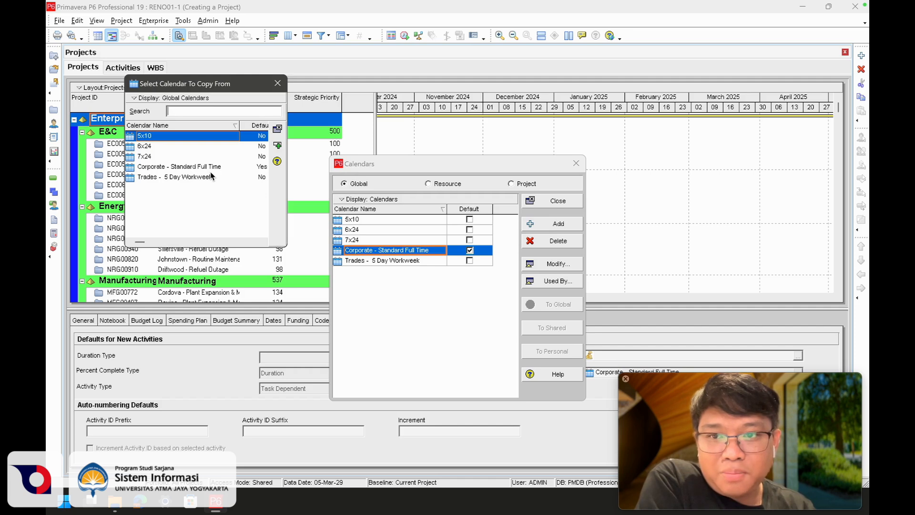
pyautogui.click(178, 168)
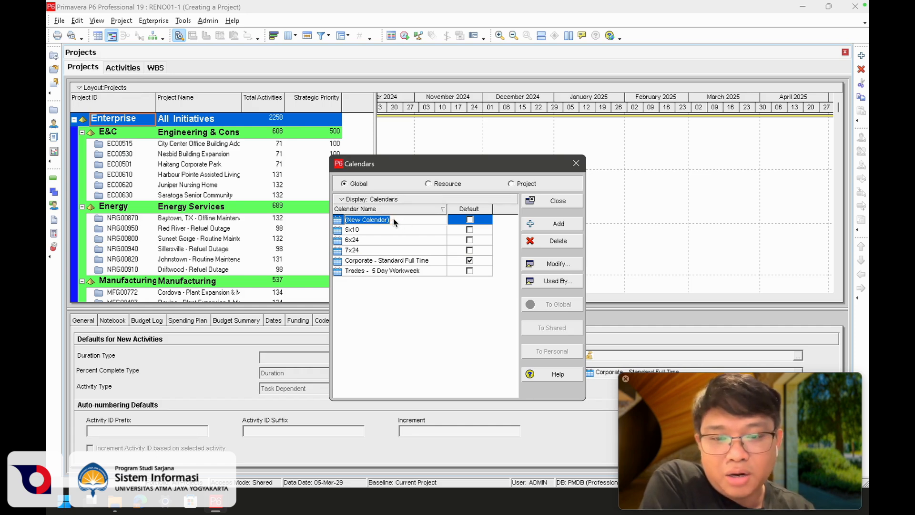
pyautogui.write('6')
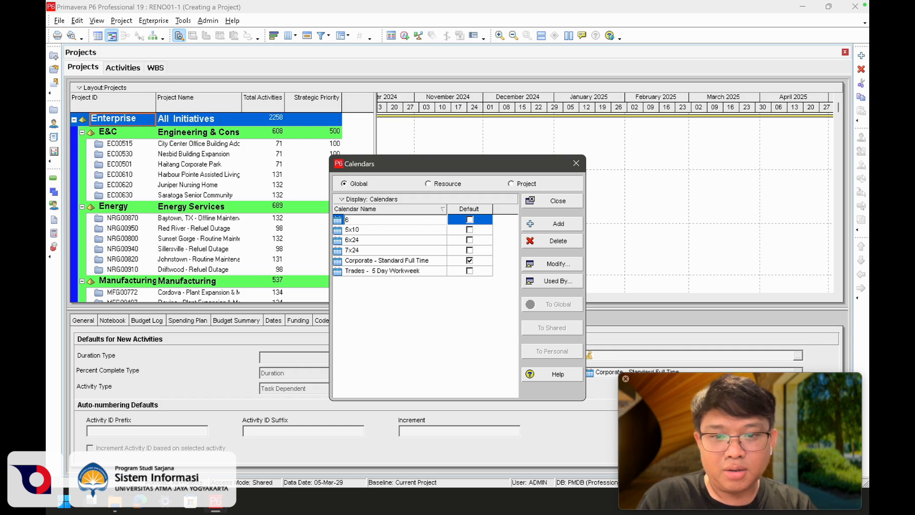
pyautogui.write('Day Work')
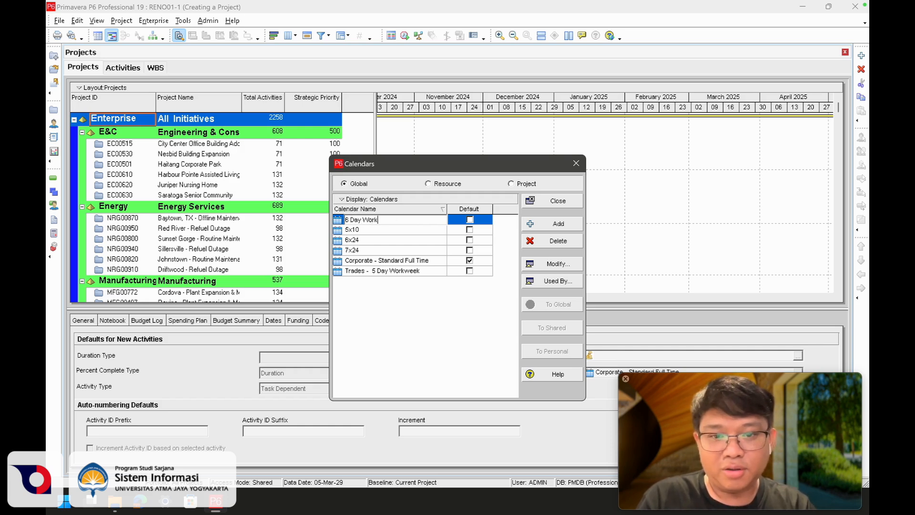
pyautogui.write('week')
pyautogui.press('Return')
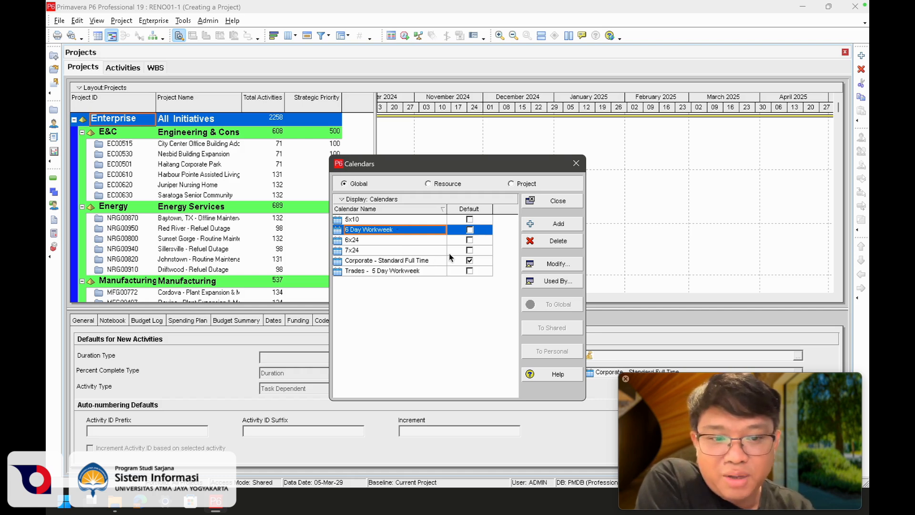
# Step: Review the 6 Day Workweek calendar's October 2024 work hours and close it without editing
pyautogui.click(540, 264)
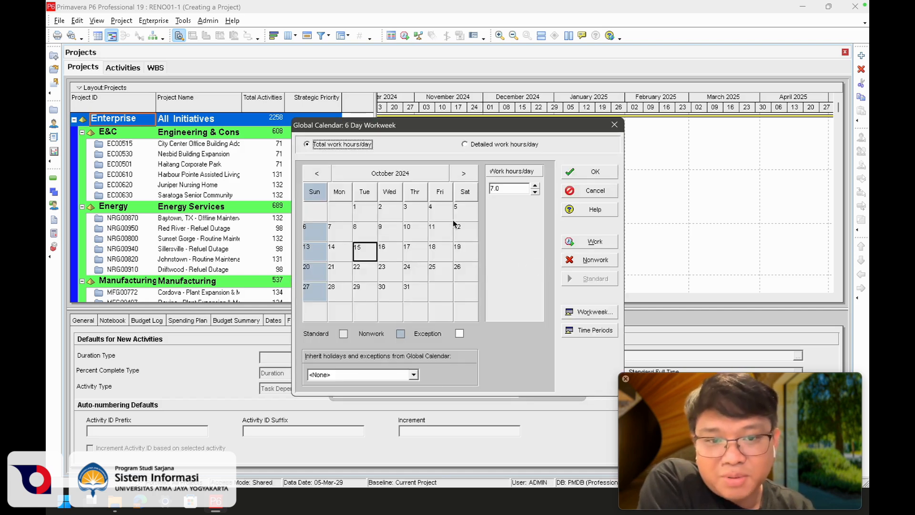
pyautogui.click(615, 126)
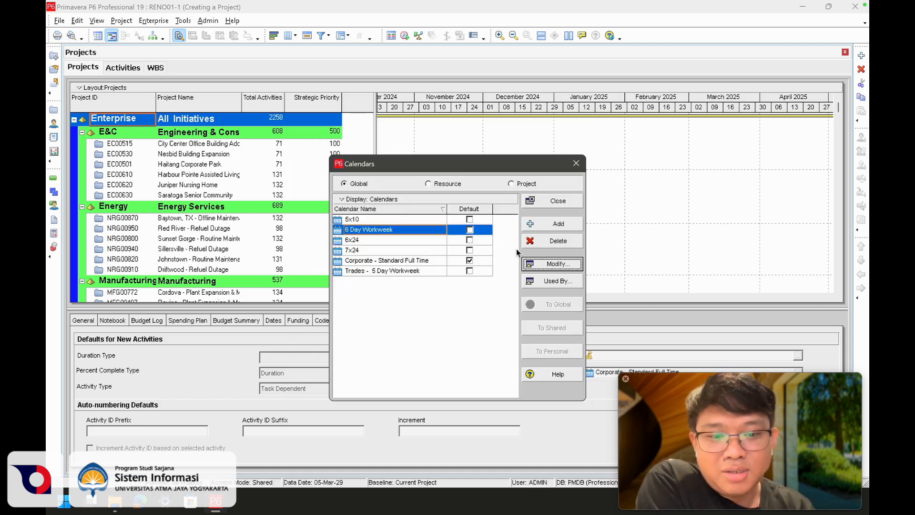
pyautogui.click(492, 305)
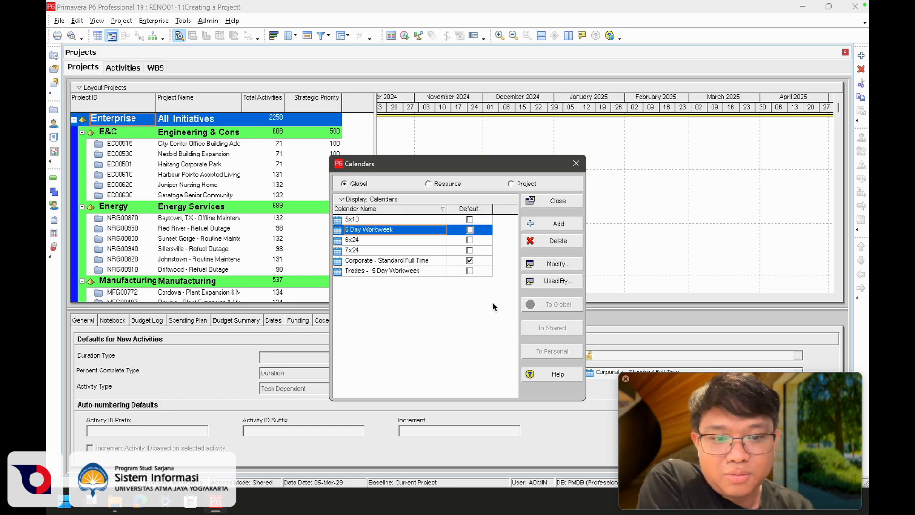
# Step: Try deleting the 6 Day Workweek global calendar and decline the confirmation
pyautogui.click(427, 240)
pyautogui.click(431, 262)
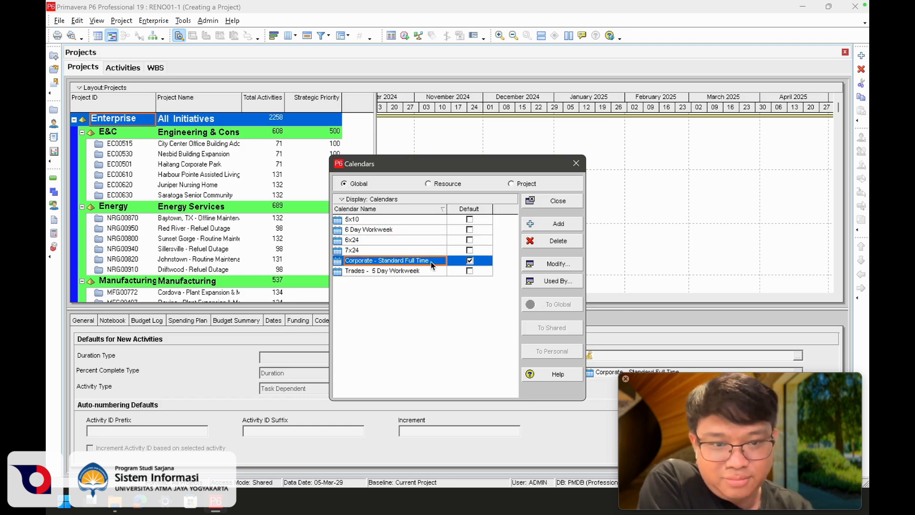
pyautogui.click(432, 220)
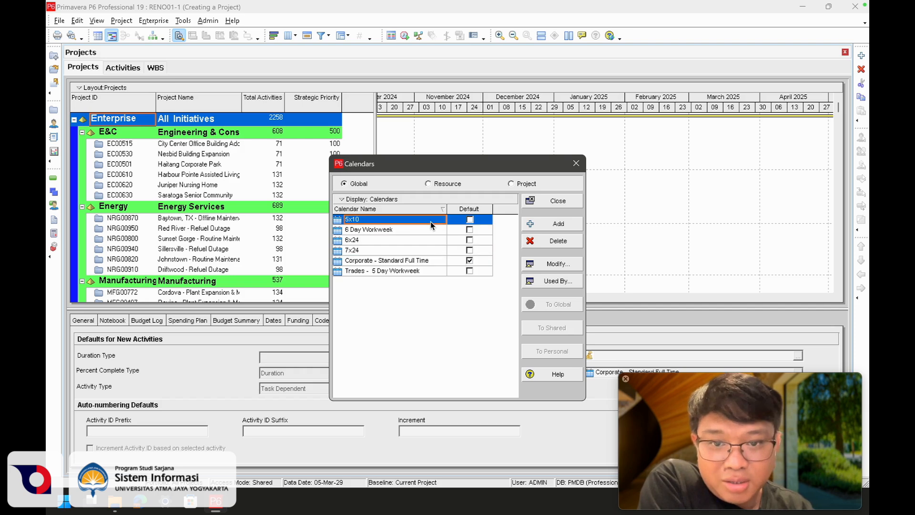
pyautogui.click(427, 231)
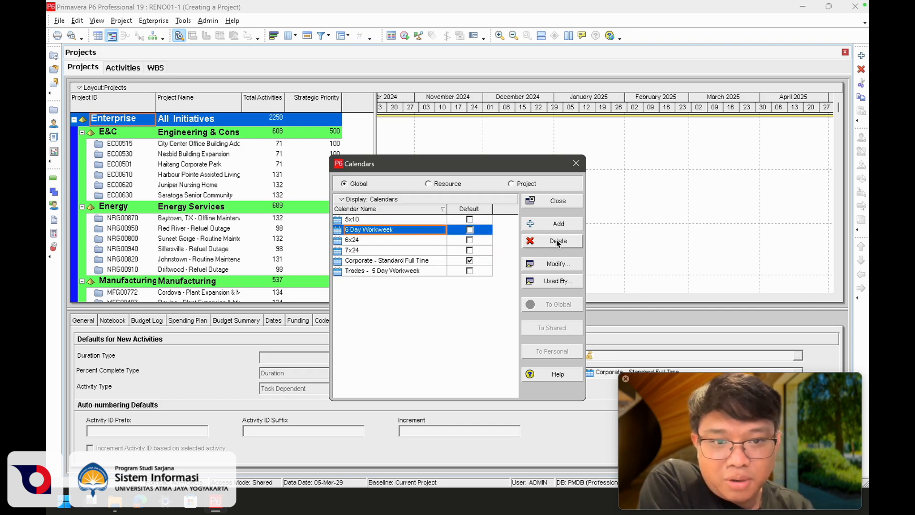
pyautogui.click(528, 244)
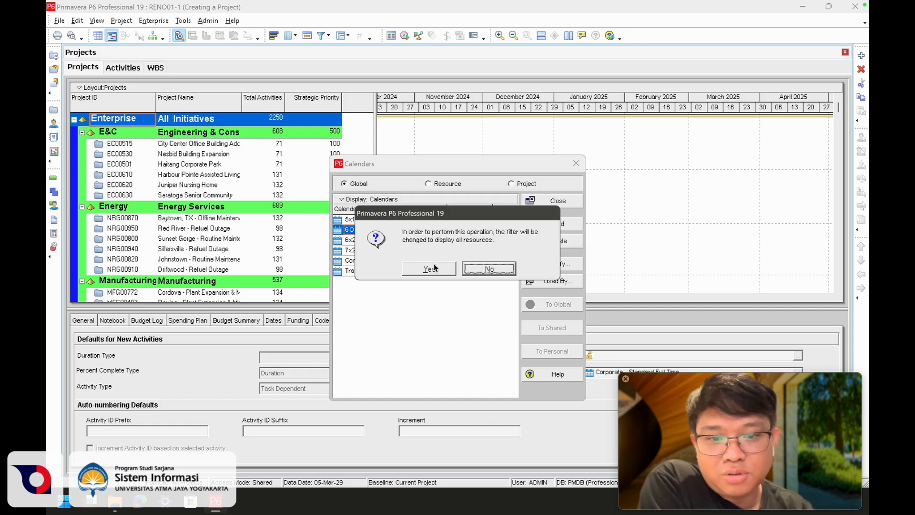
pyautogui.click(500, 269)
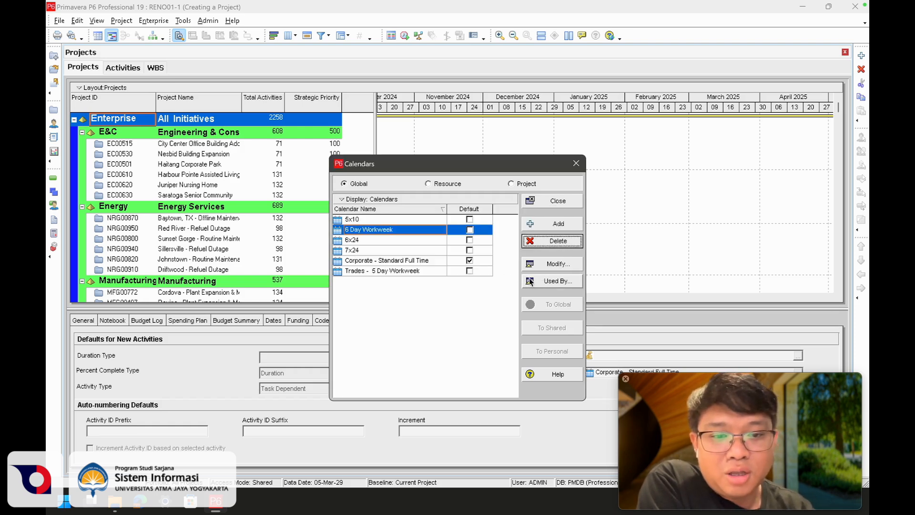
# Step: Check which projects use the 6 Day Workweek calendar, allowing the filter to change to all resources
pyautogui.click(542, 284)
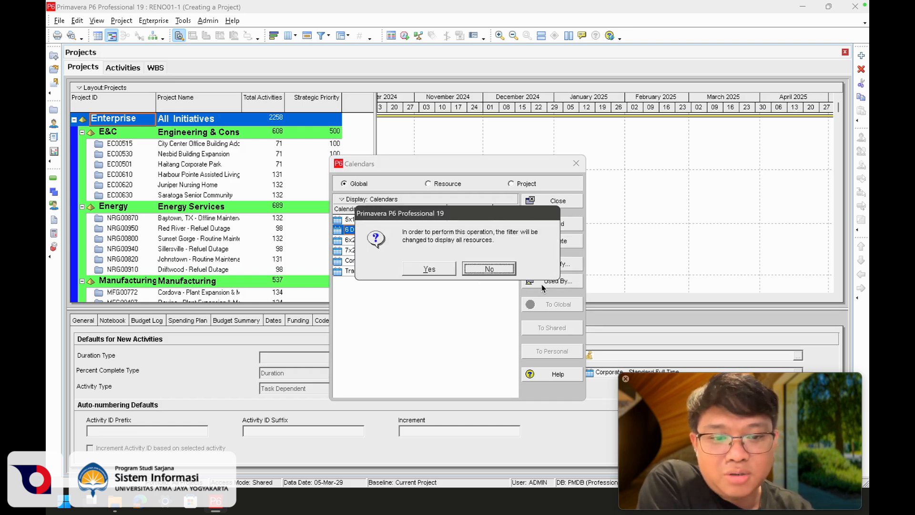
pyautogui.click(443, 270)
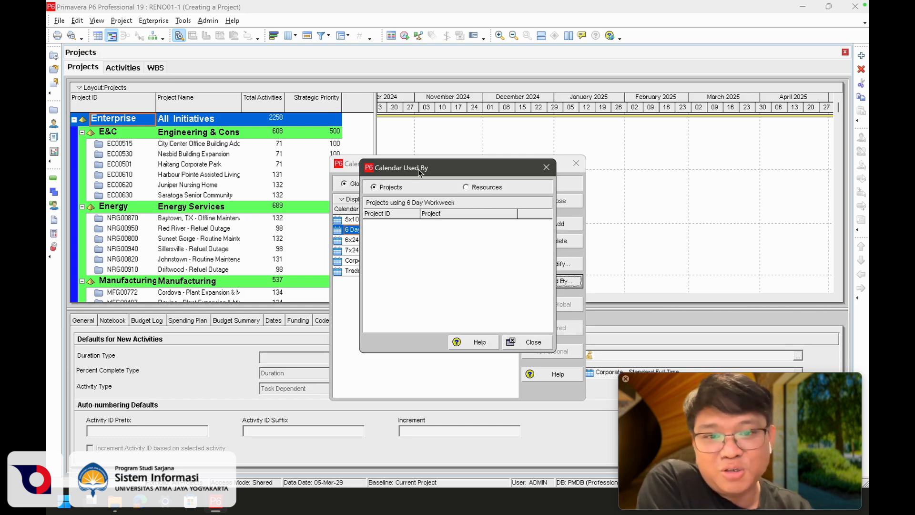
pyautogui.click(533, 342)
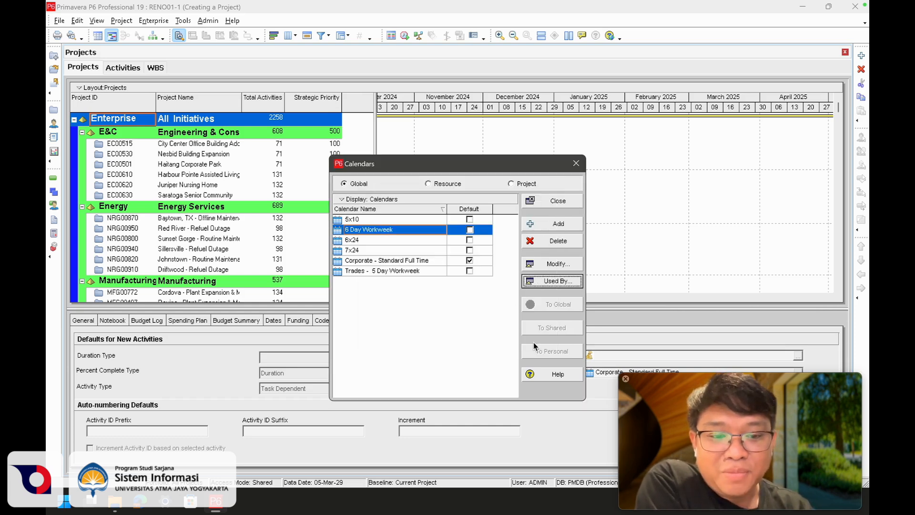
# Step: Review the projects and resources using the Corporate - Standard Full Time calendar, and close the calendar list
pyautogui.click(409, 261)
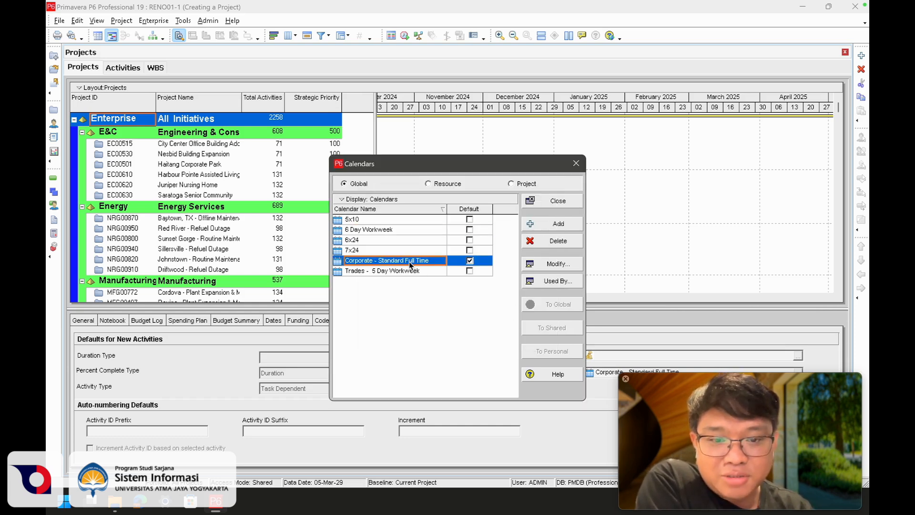
pyautogui.click(553, 281)
pyautogui.scroll(-15, 486, 260)
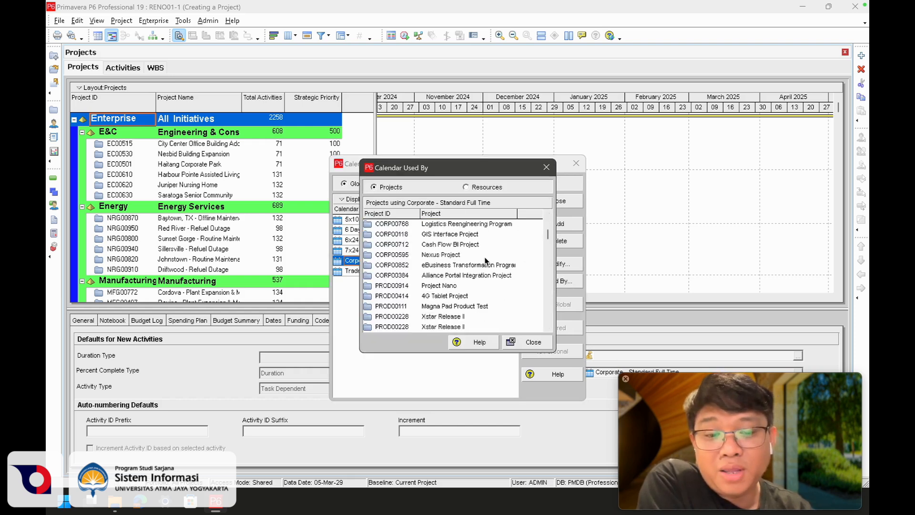
pyautogui.scroll(15, 486, 261)
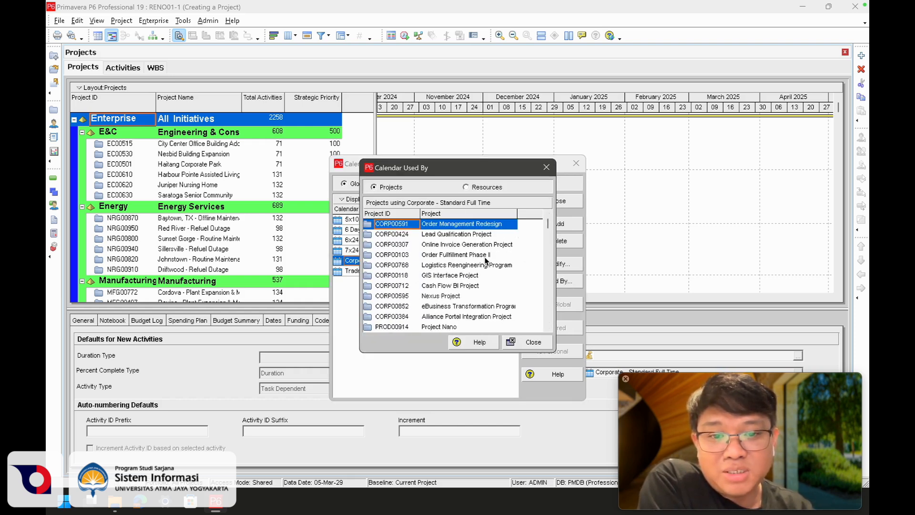
pyautogui.click(479, 186)
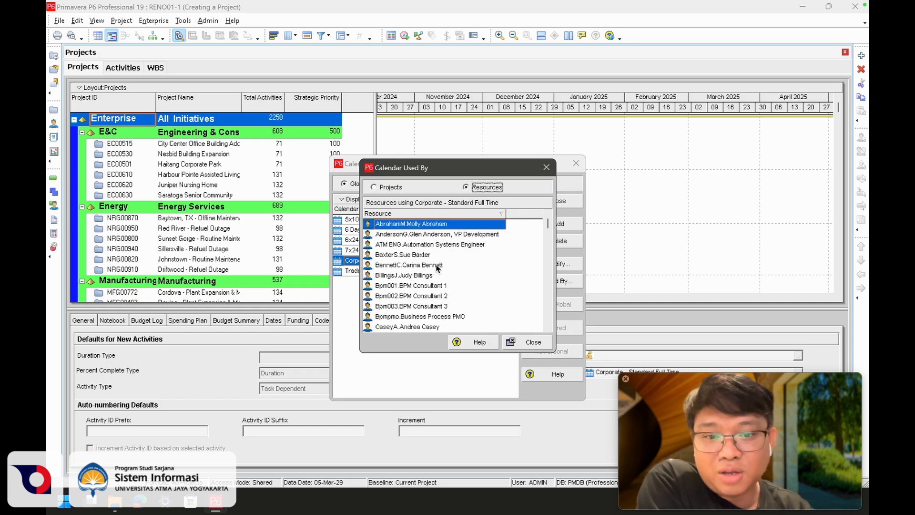
pyautogui.click(546, 167)
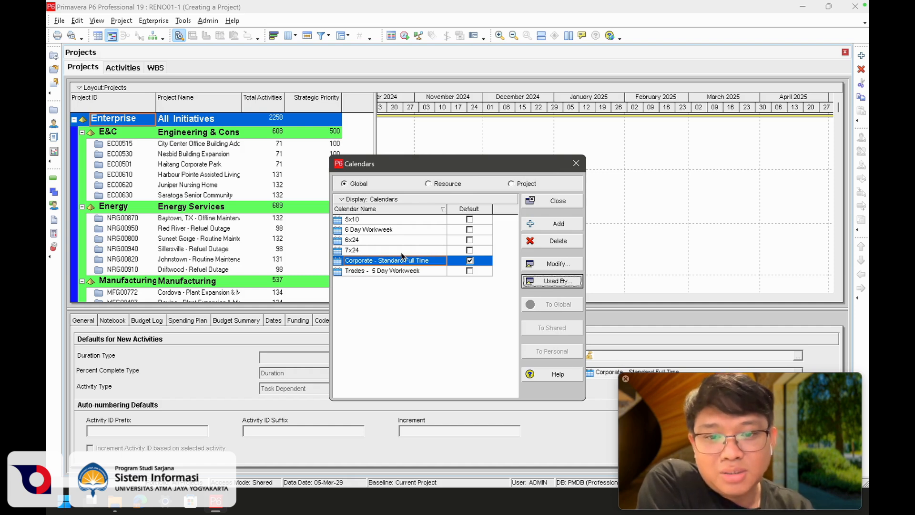
pyautogui.click(372, 232)
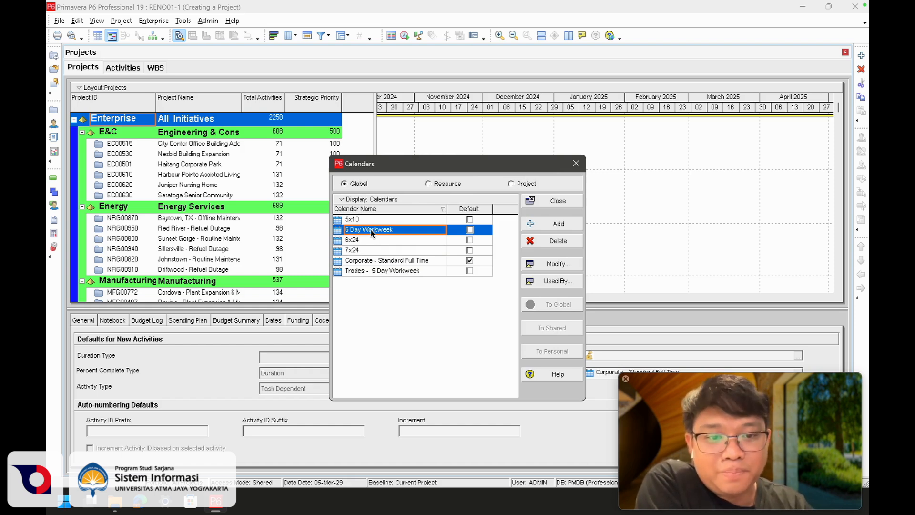
pyautogui.click(553, 201)
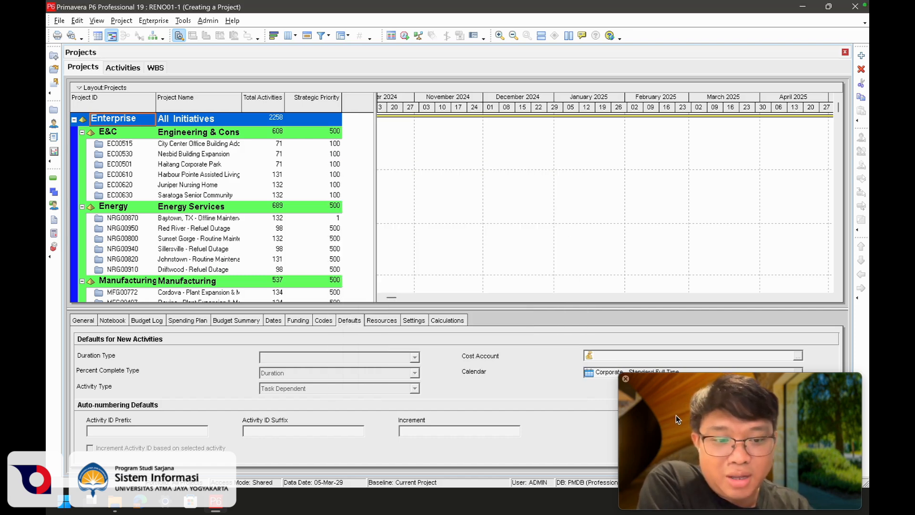
# Step: Set the default calendar for new activities in project RENO01-1 Creating a Project to 6 Day Workweek
pyautogui.moveTo(634, 398); pyautogui.dragTo(633, 409)
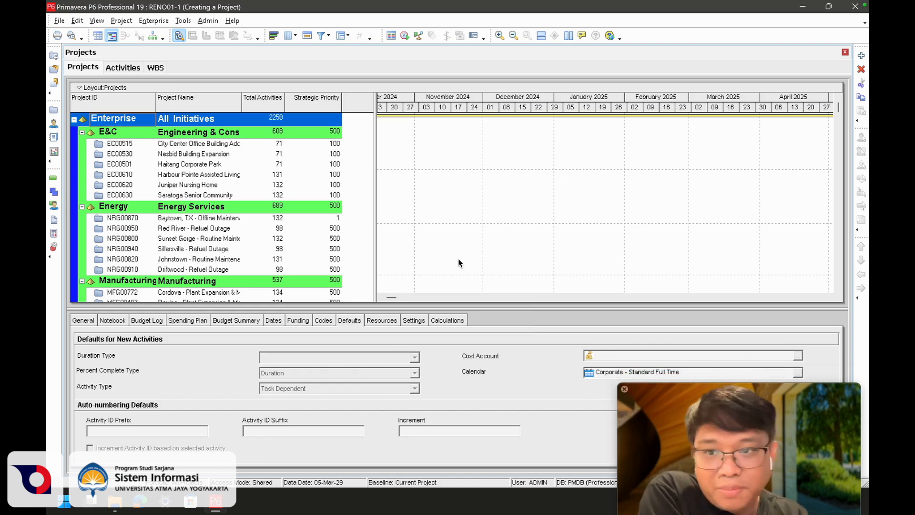
pyautogui.click(186, 187)
pyautogui.scroll(-15, 186, 187)
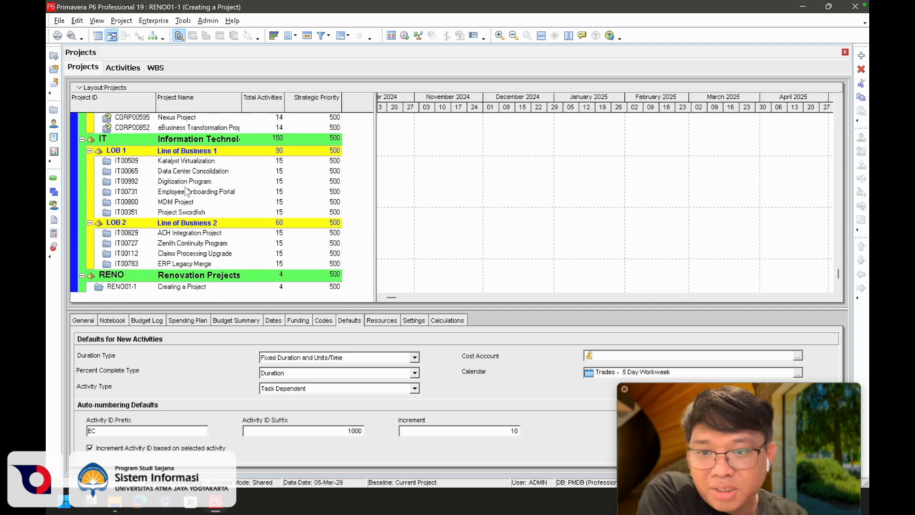
pyautogui.click(171, 287)
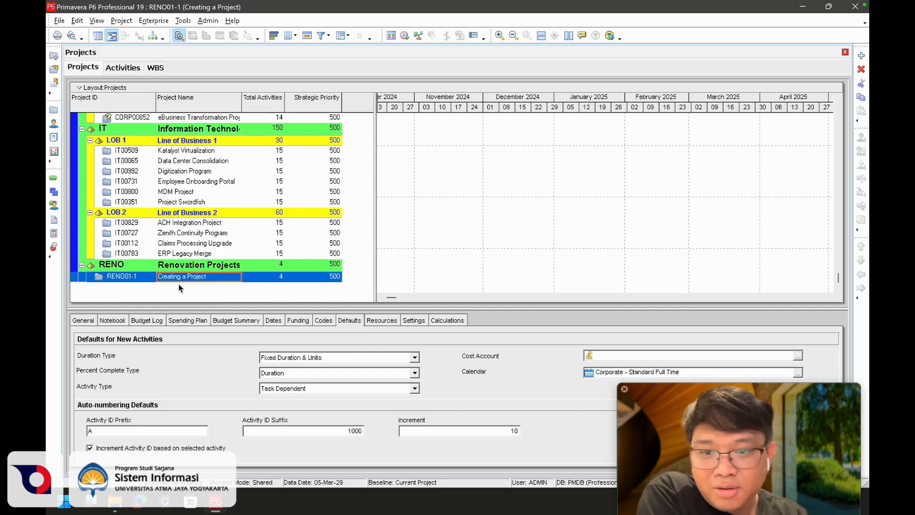
pyautogui.click(797, 373)
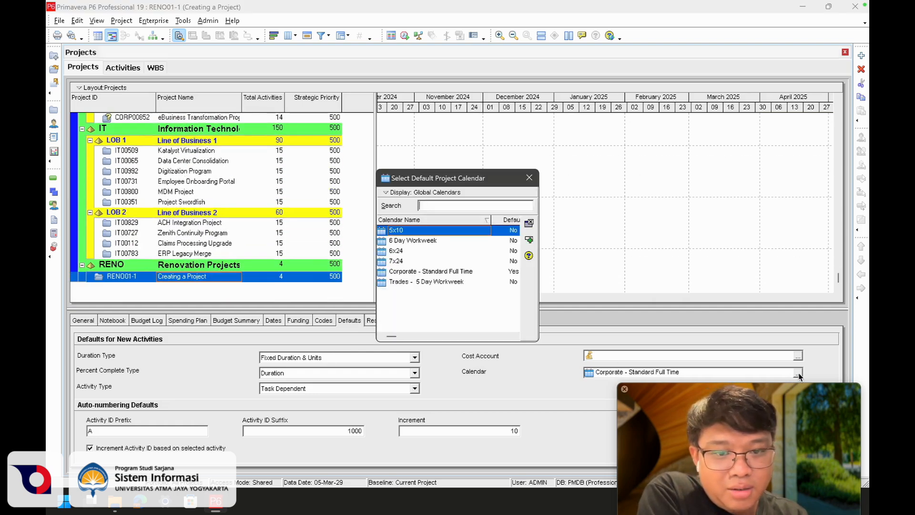
pyautogui.doubleClick(409, 241)
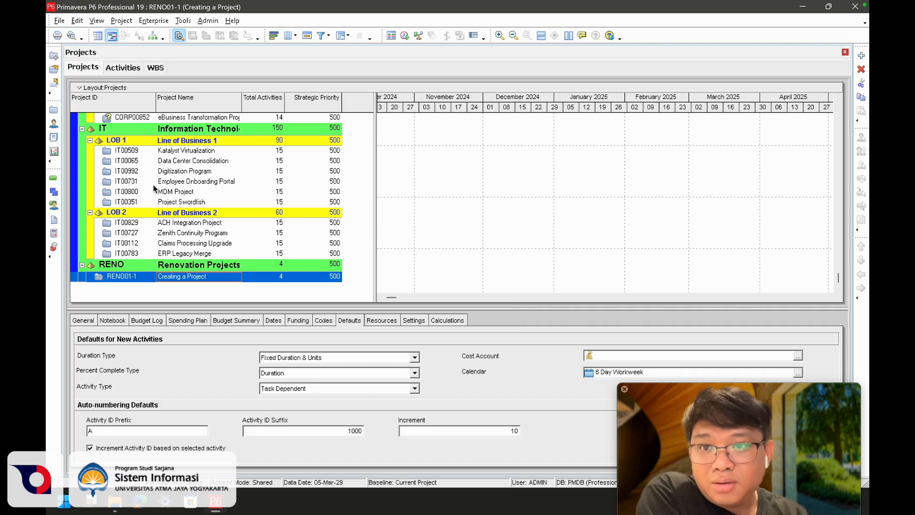
# Step: Compare the activity calendars of Start project and Design renovations in RENO01-1, and try selecting all three Design activities together
pyautogui.click(128, 71)
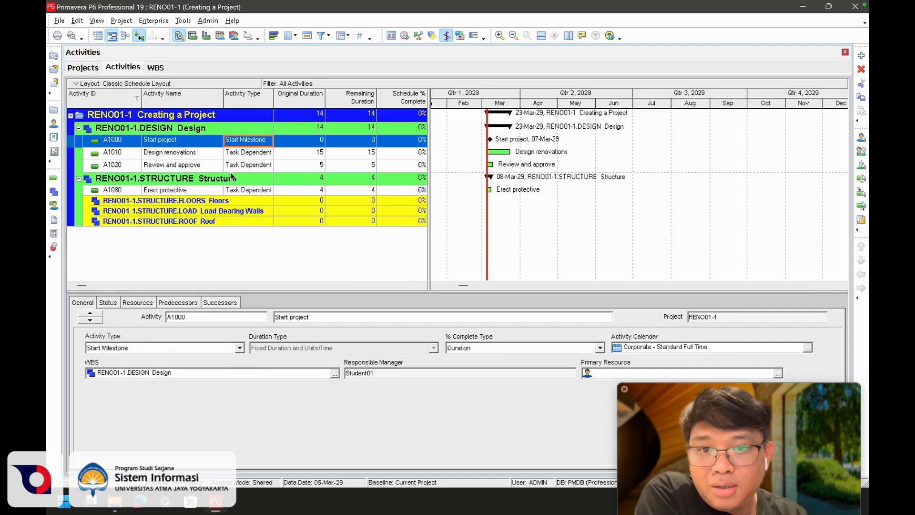
pyautogui.click(250, 155)
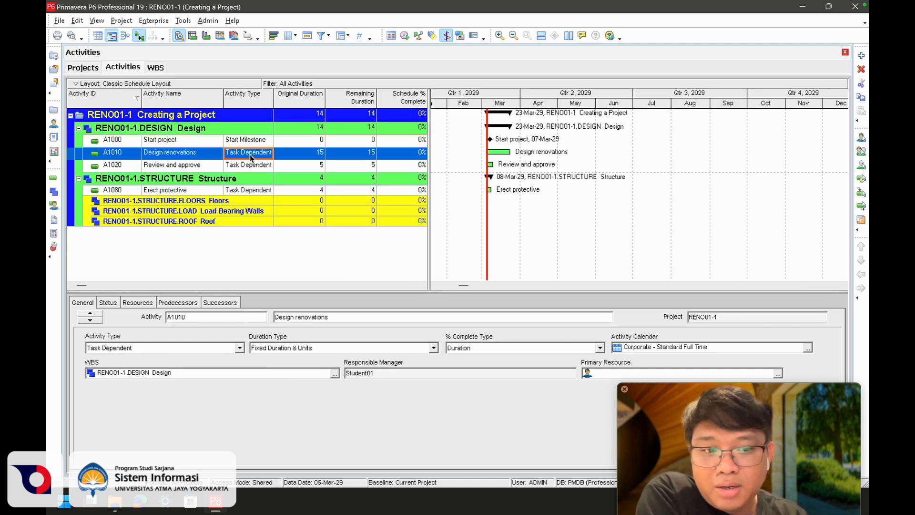
pyautogui.click(211, 141)
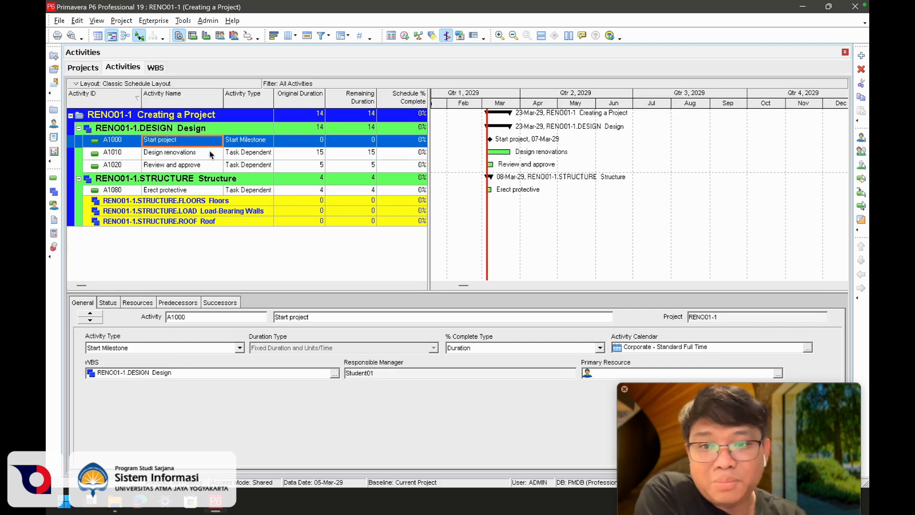
pyautogui.click(210, 153)
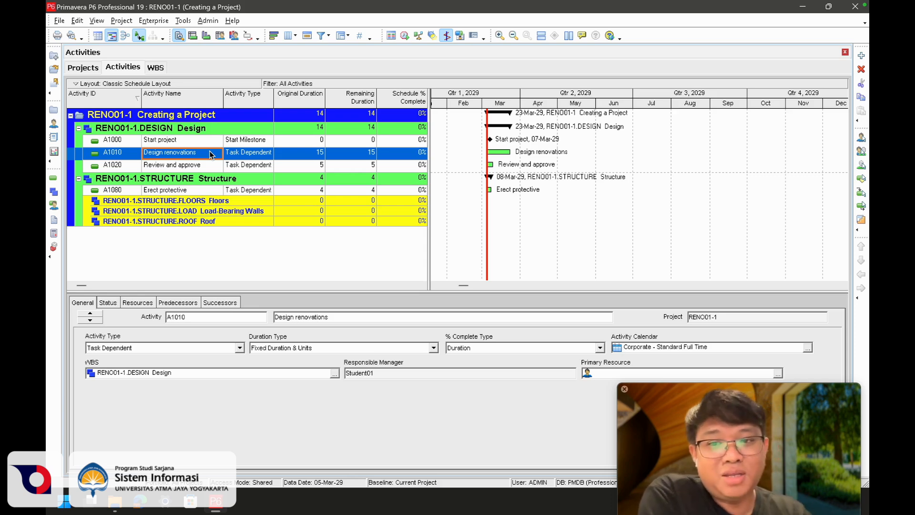
pyautogui.click(220, 140)
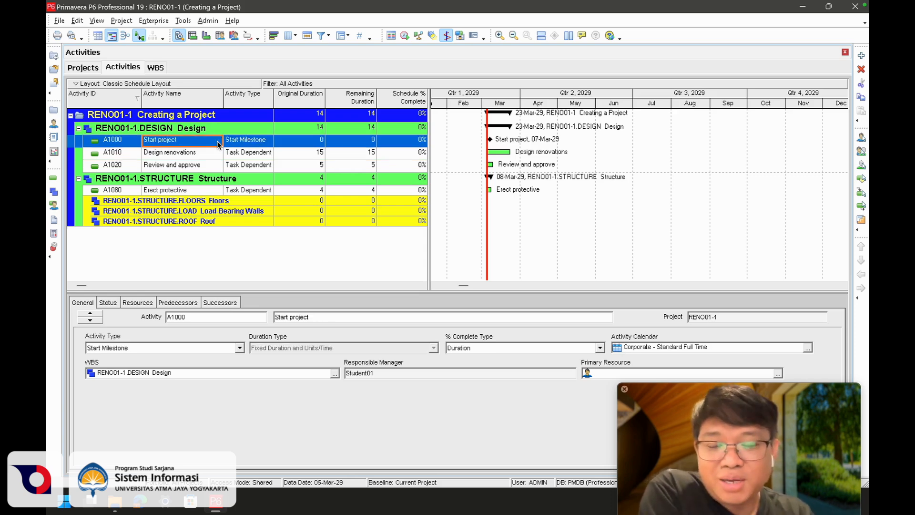
pyautogui.click(215, 129)
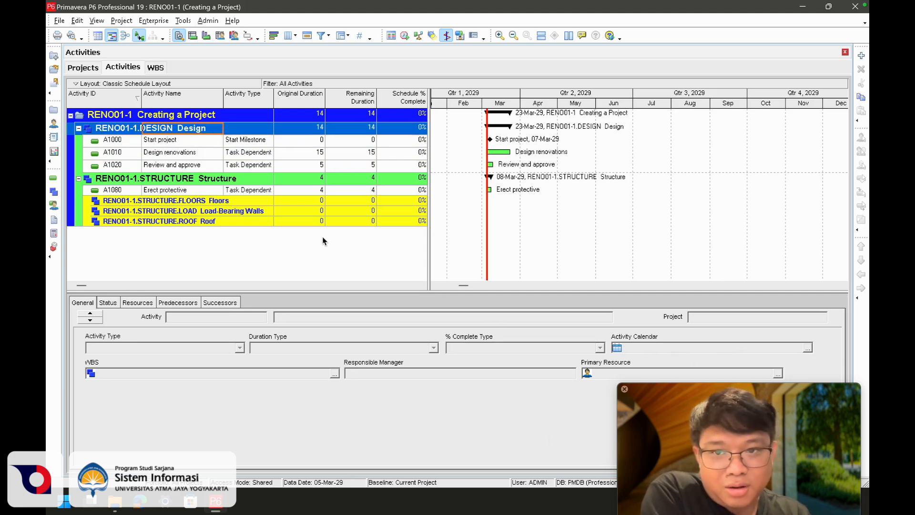
pyautogui.click(191, 141)
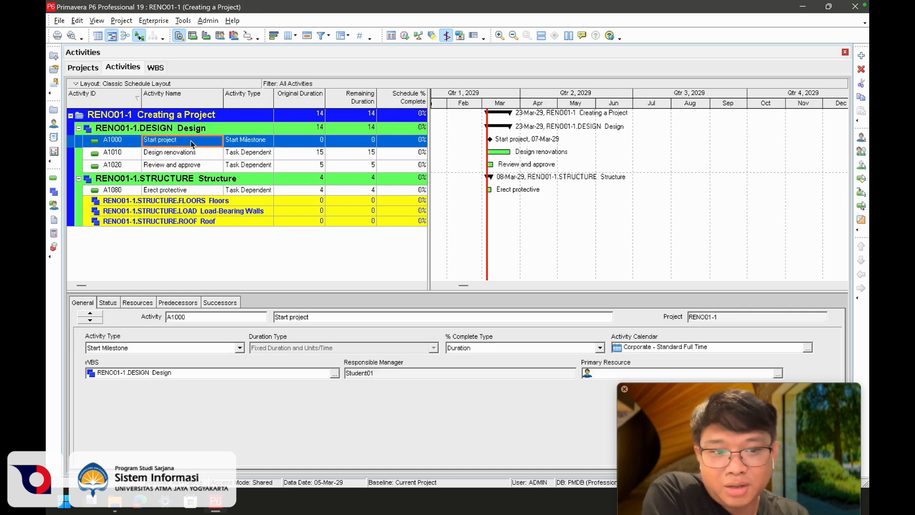
pyautogui.keyDown('shift'); pyautogui.click(217, 167); pyautogui.keyUp('shift')
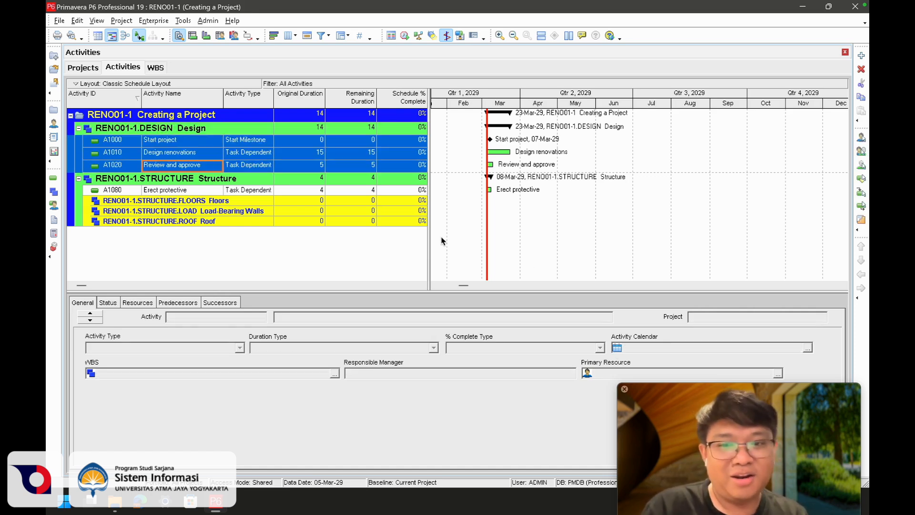
# Step: Assign the 6 Day Workweek calendar to activities A1000 Start project and A1010 Design renovations
pyautogui.click(181, 139)
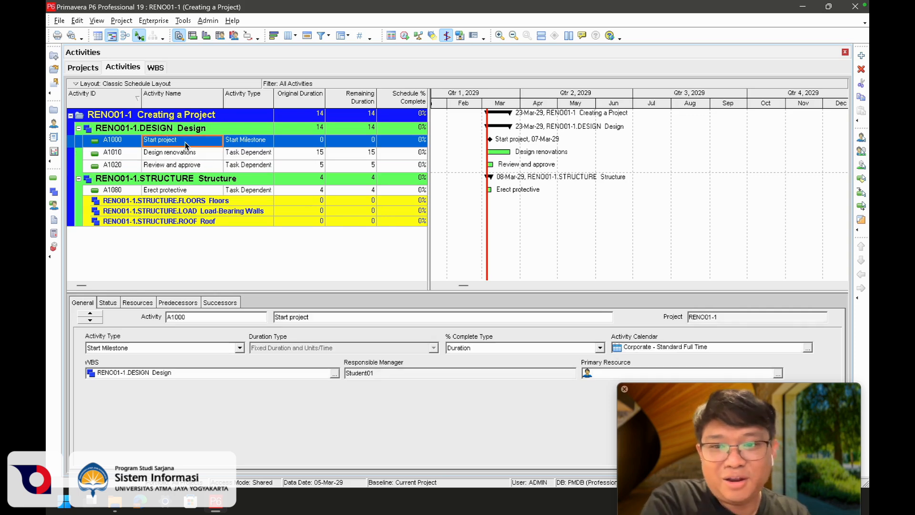
pyautogui.click(807, 348)
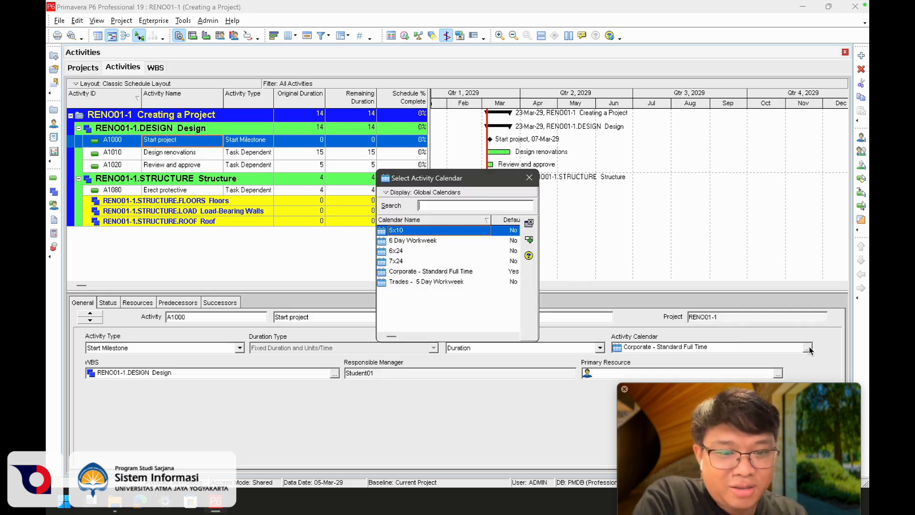
pyautogui.doubleClick(404, 239)
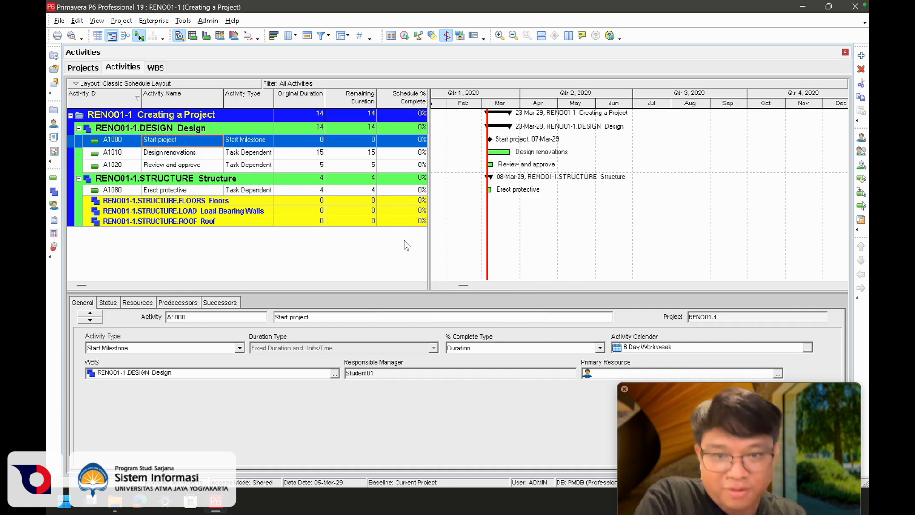
pyautogui.click(252, 152)
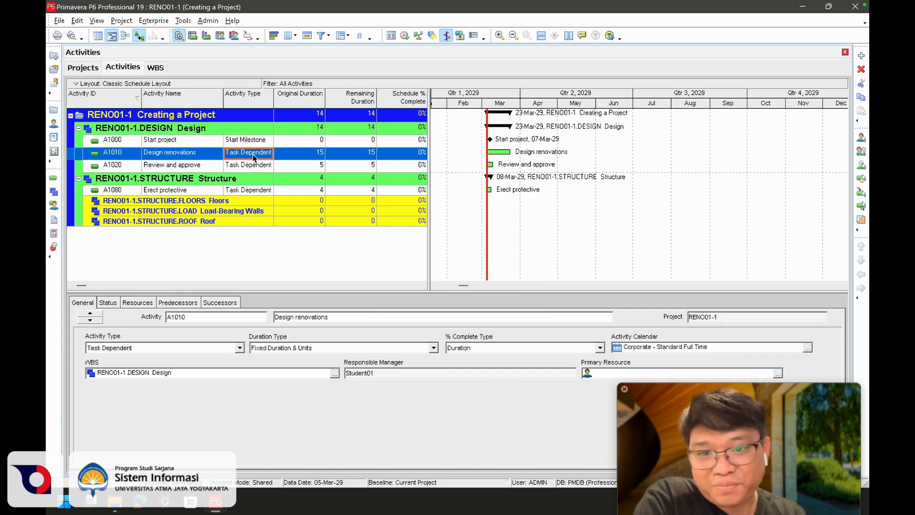
pyautogui.click(807, 349)
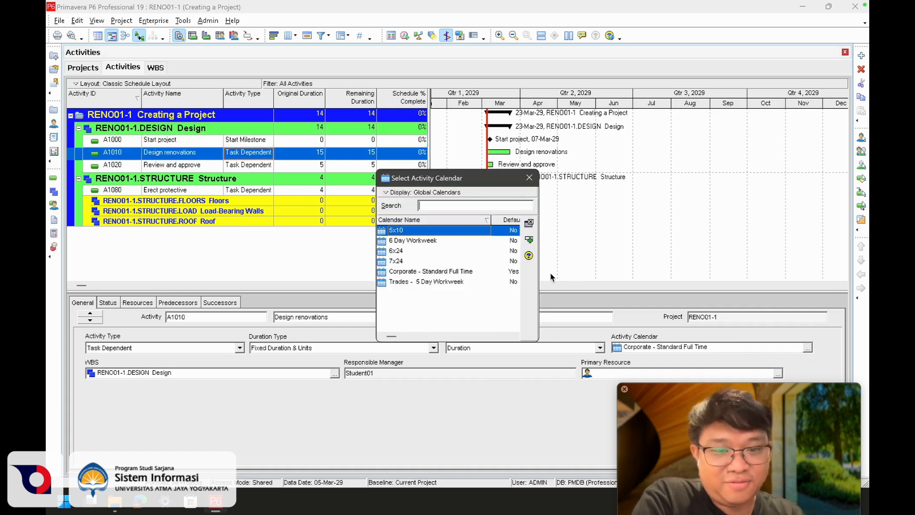
pyautogui.doubleClick(427, 239)
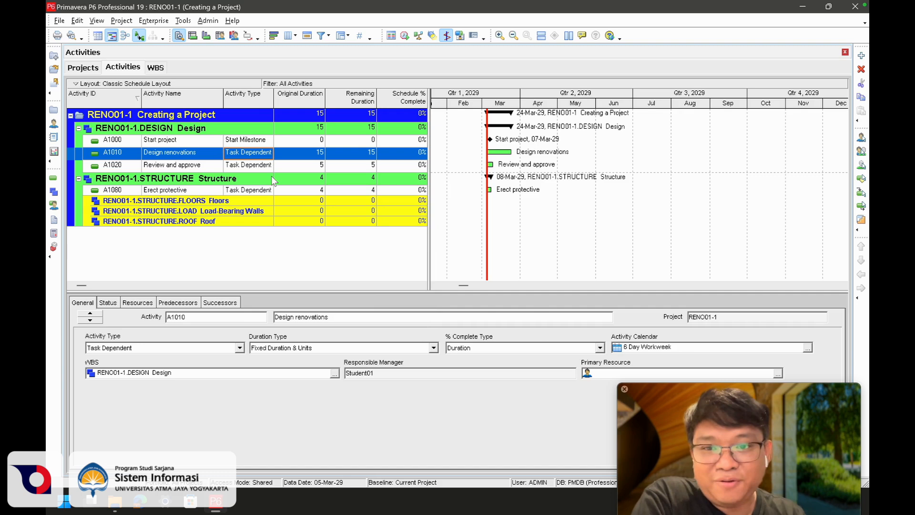
# Step: Make 6 Day Workweek the default global calendar in the enterprise calendar list and close the list
pyautogui.click(165, 22)
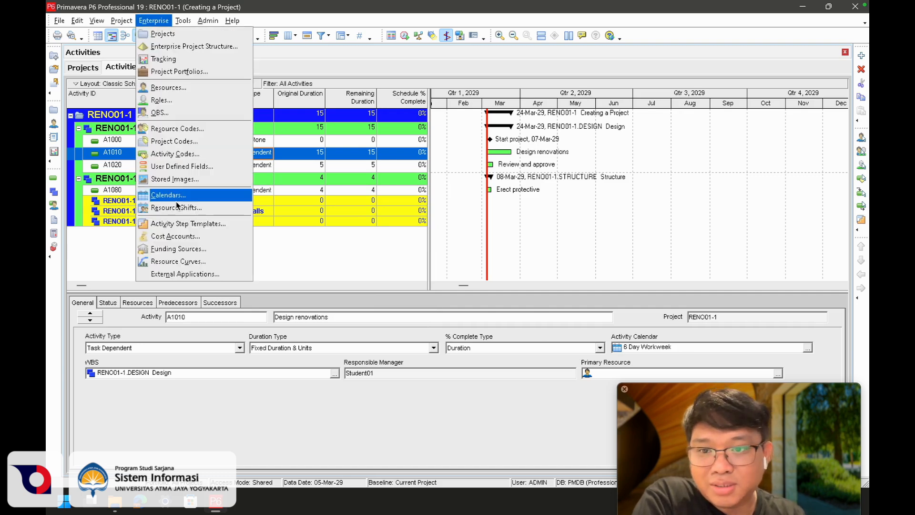
pyautogui.click(177, 198)
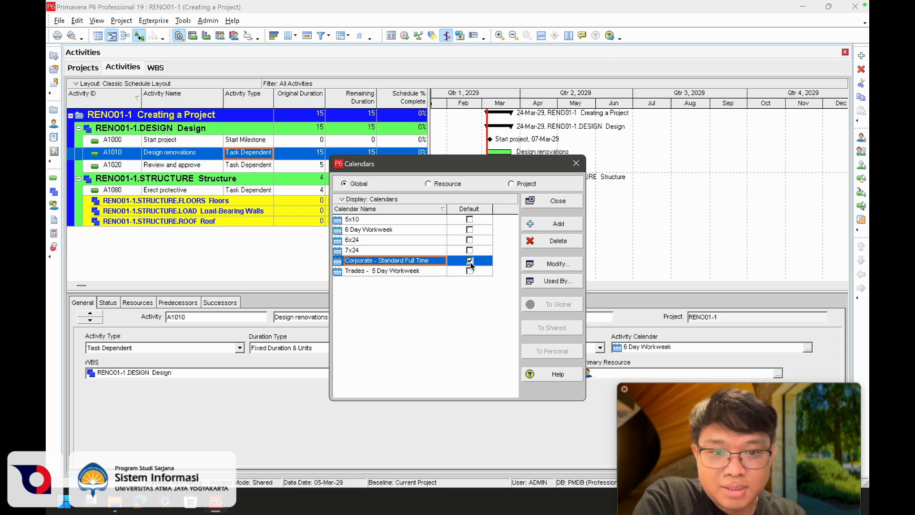
pyautogui.click(470, 230)
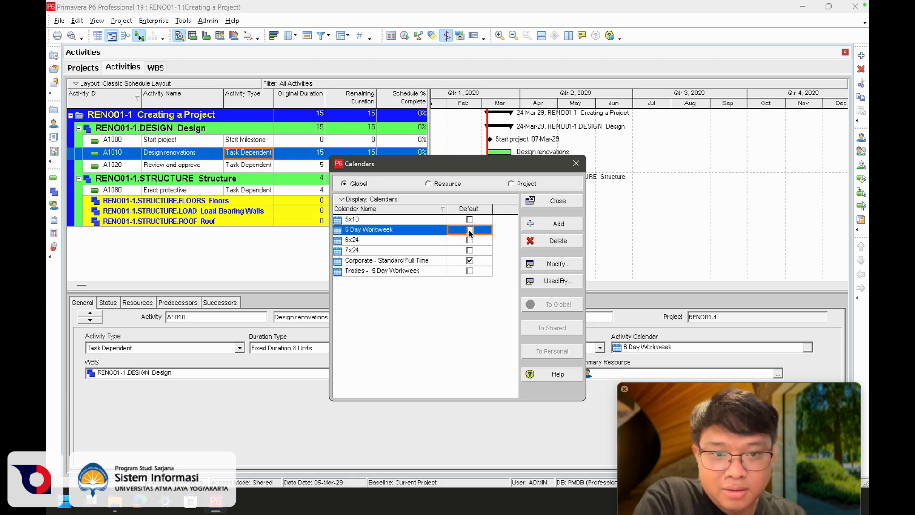
pyautogui.click(470, 231)
pyautogui.click(459, 269)
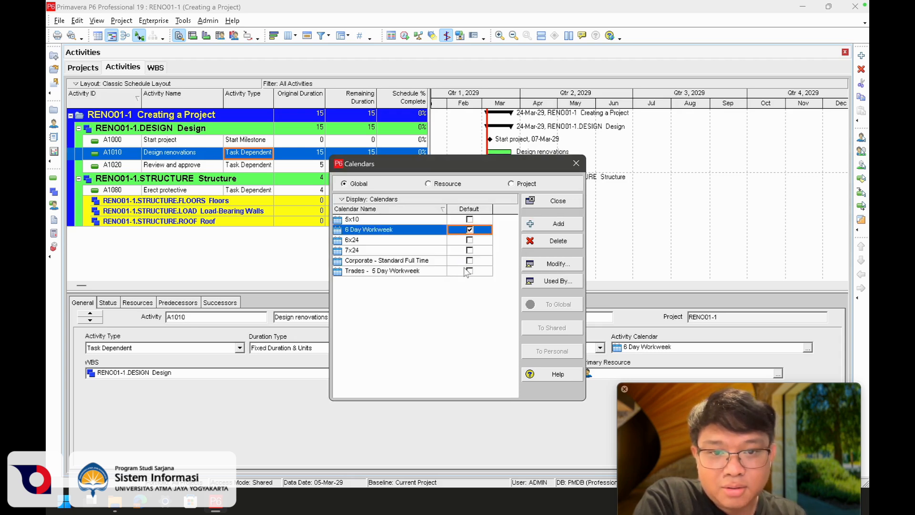
pyautogui.click(577, 164)
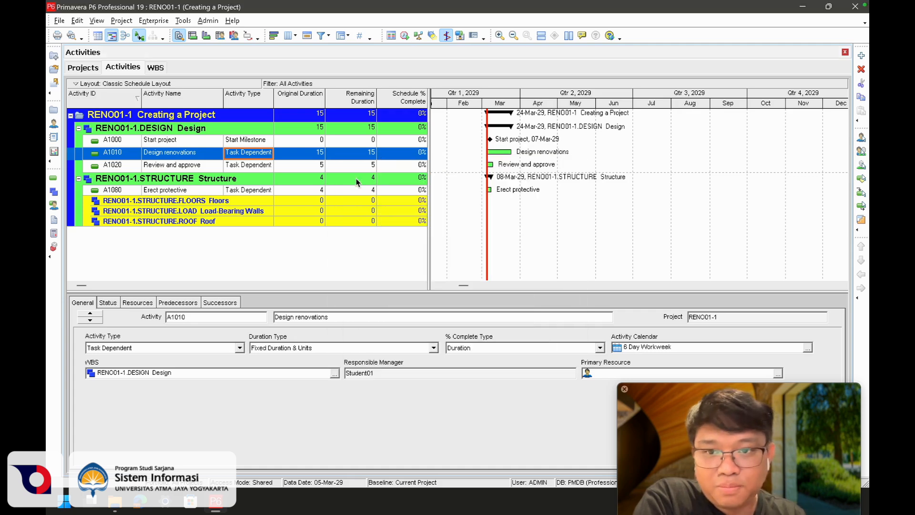
# Step: Assign the 6 Day Workweek calendar to activities A1020 Review and approve and A1080 Erect protective
pyautogui.click(298, 165)
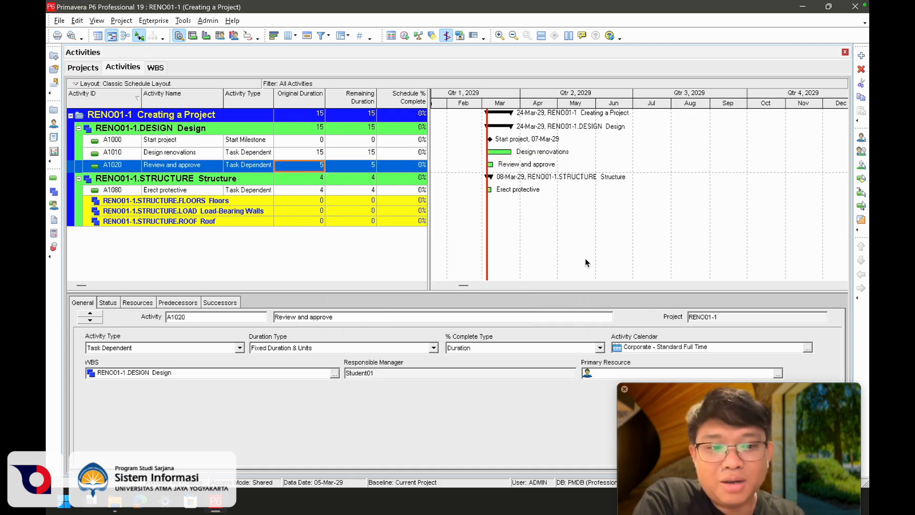
pyautogui.click(809, 348)
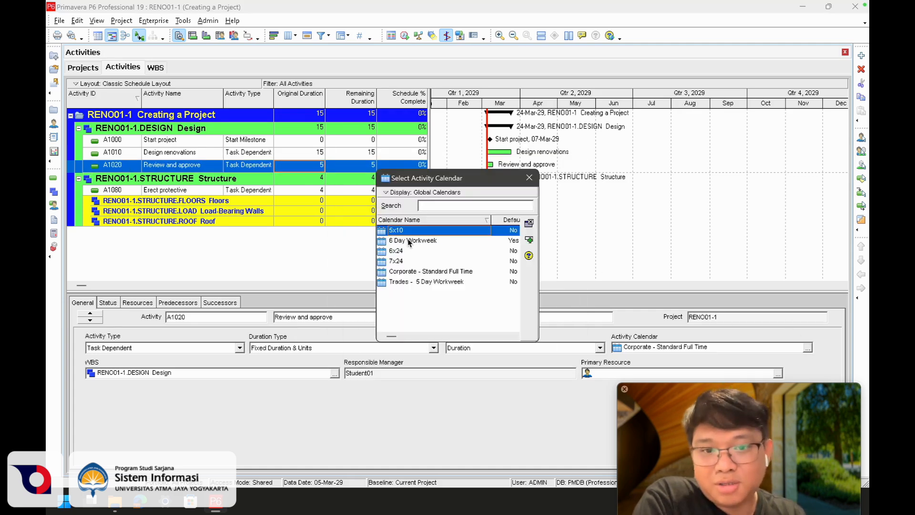
pyautogui.doubleClick(430, 241)
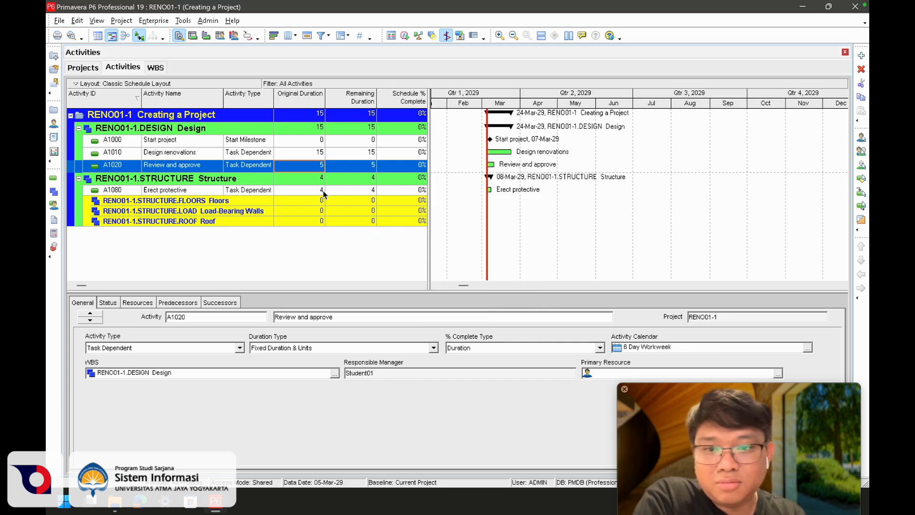
pyautogui.click(302, 191)
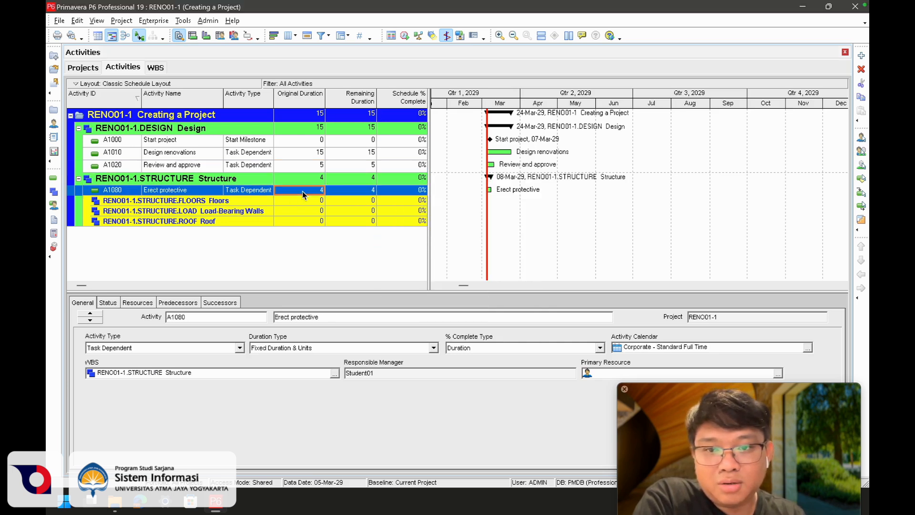
pyautogui.click(807, 350)
pyautogui.click(405, 239)
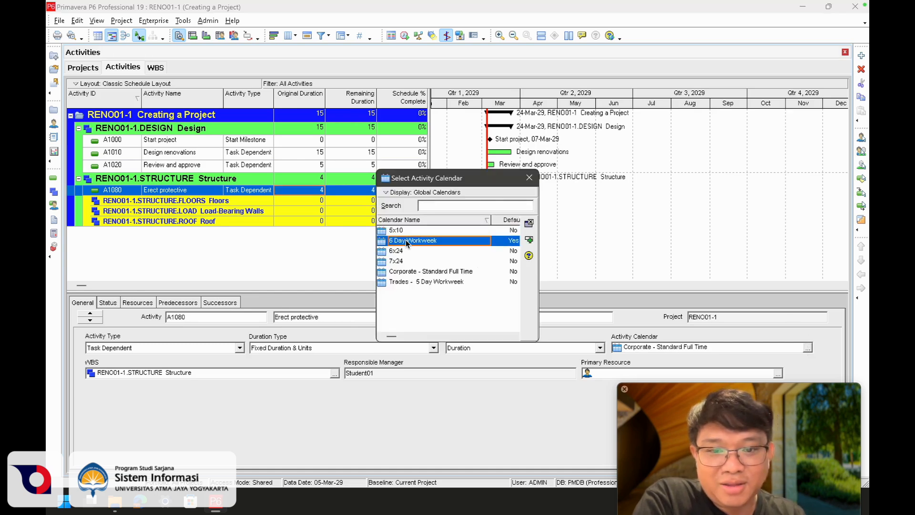
pyautogui.doubleClick(405, 240)
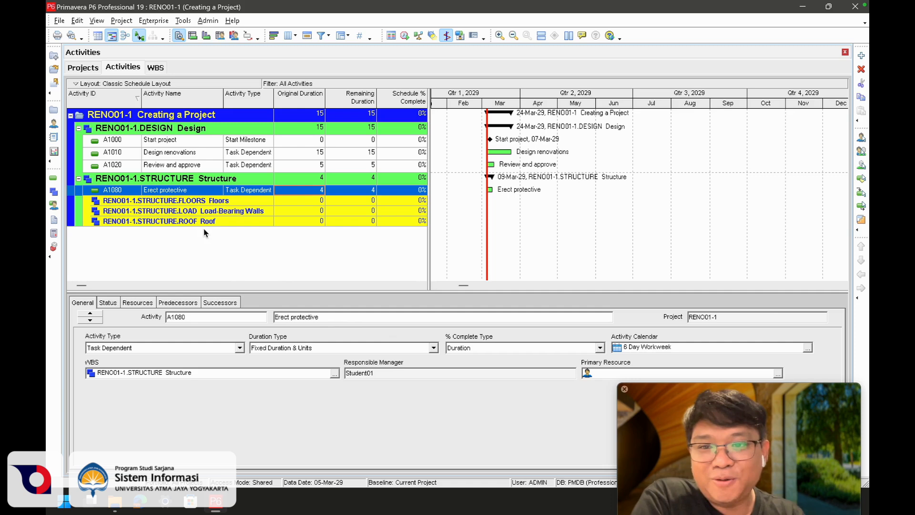
# Step: Check the activity calendar of A1000 Start project, and review the new-activity defaults of project RENO01-1 Creating a Project in the project list
pyautogui.click(175, 143)
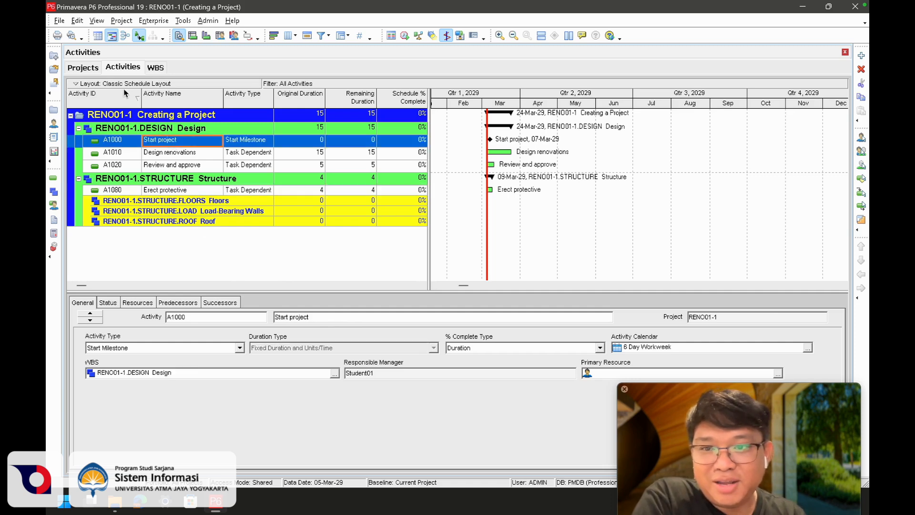
pyautogui.click(88, 69)
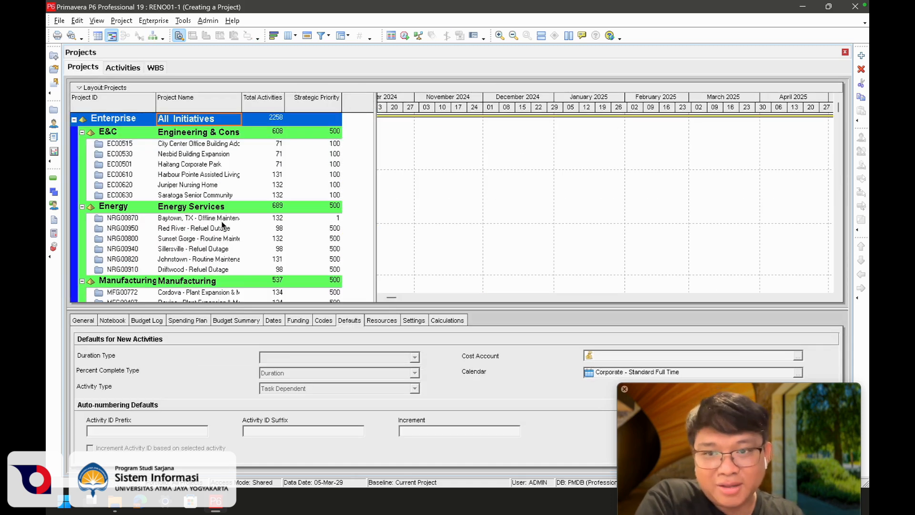
pyautogui.scroll(-20, 222, 225)
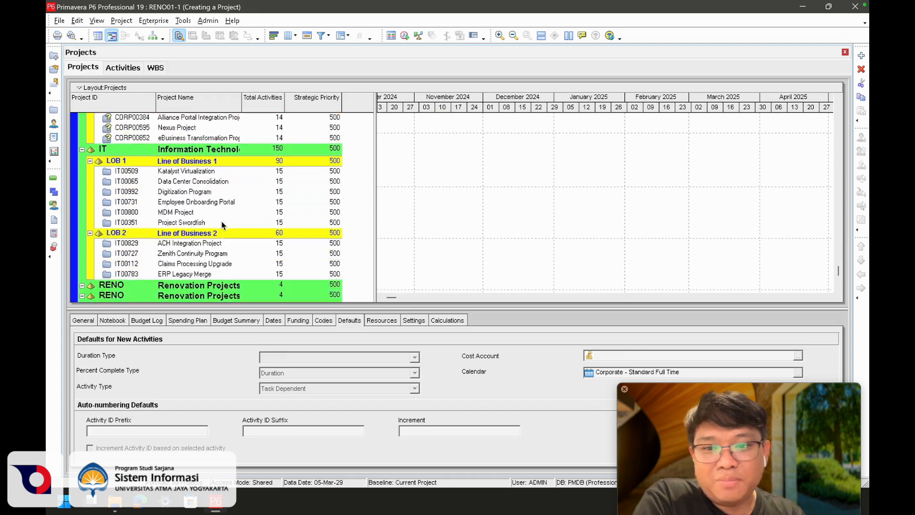
pyautogui.scroll(-1, 222, 225)
pyautogui.click(208, 287)
pyautogui.scroll(-1, 208, 289)
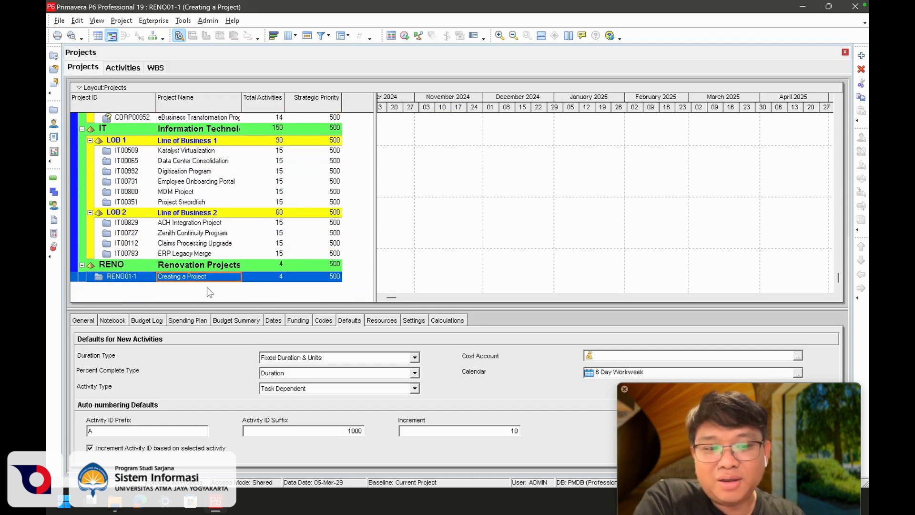